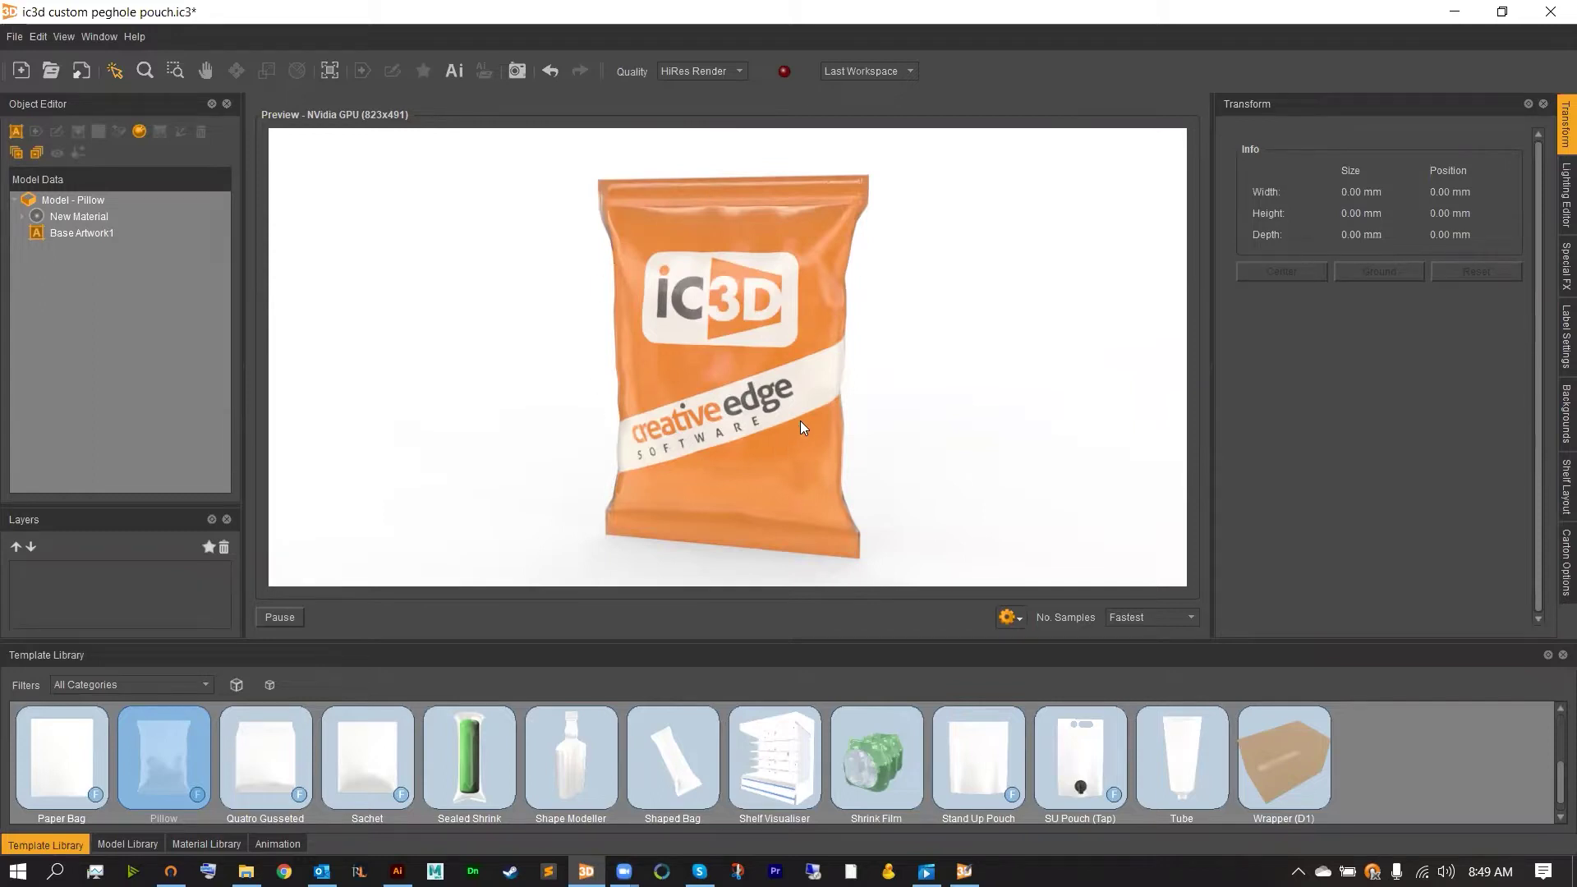
# Step: Select Mesh - 0 under New Material, enlarge the Preview, and launch the Point Editor
pyautogui.click(66, 216)
pyautogui.click(21, 215)
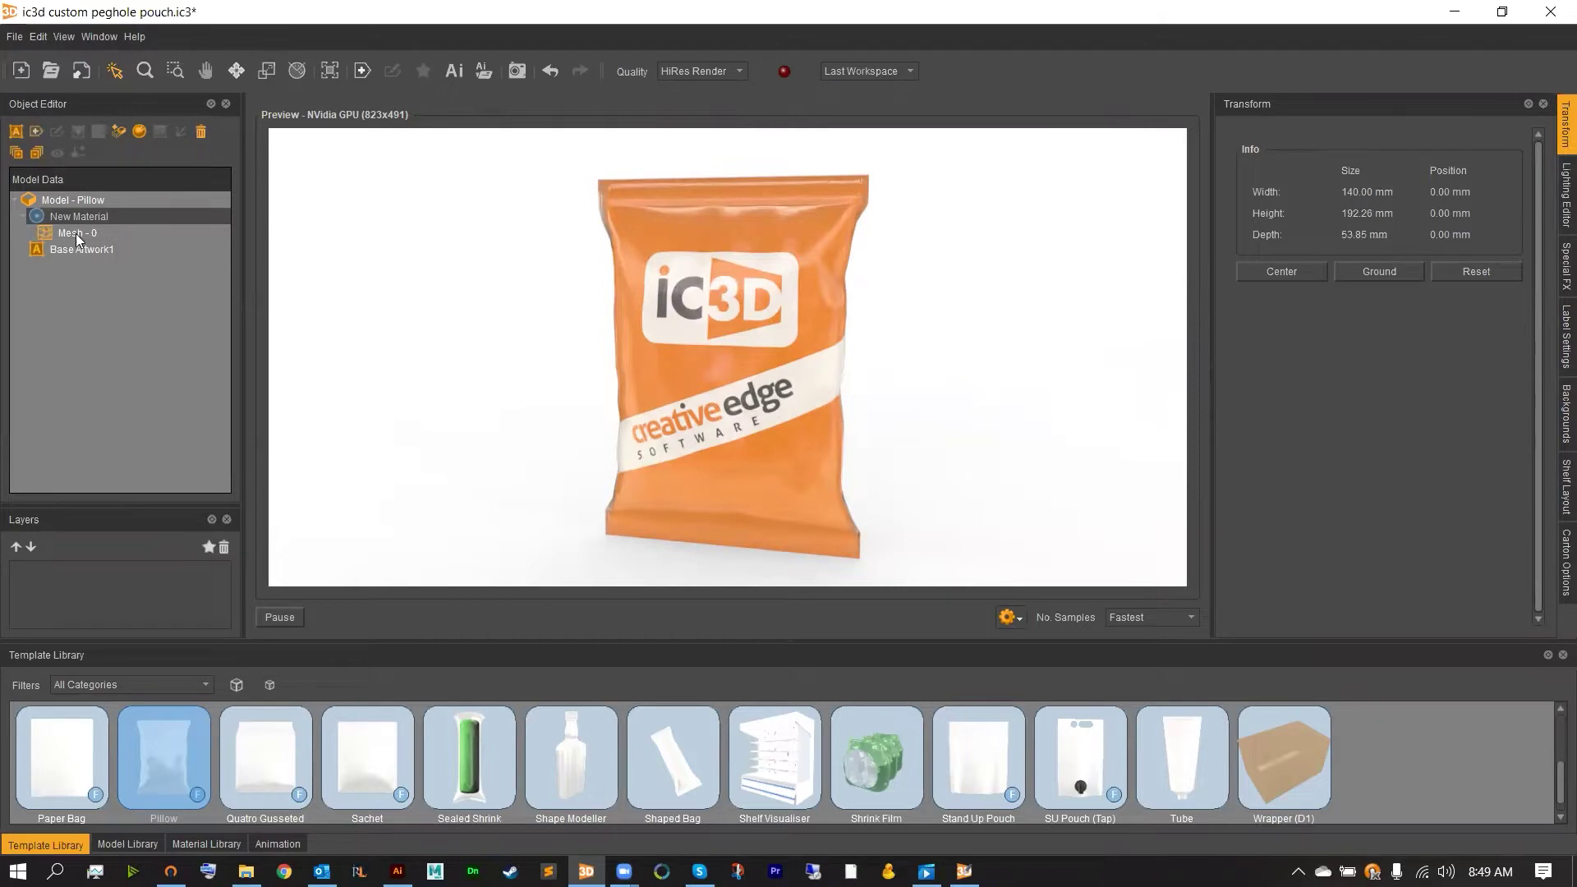
pyautogui.click(45, 236)
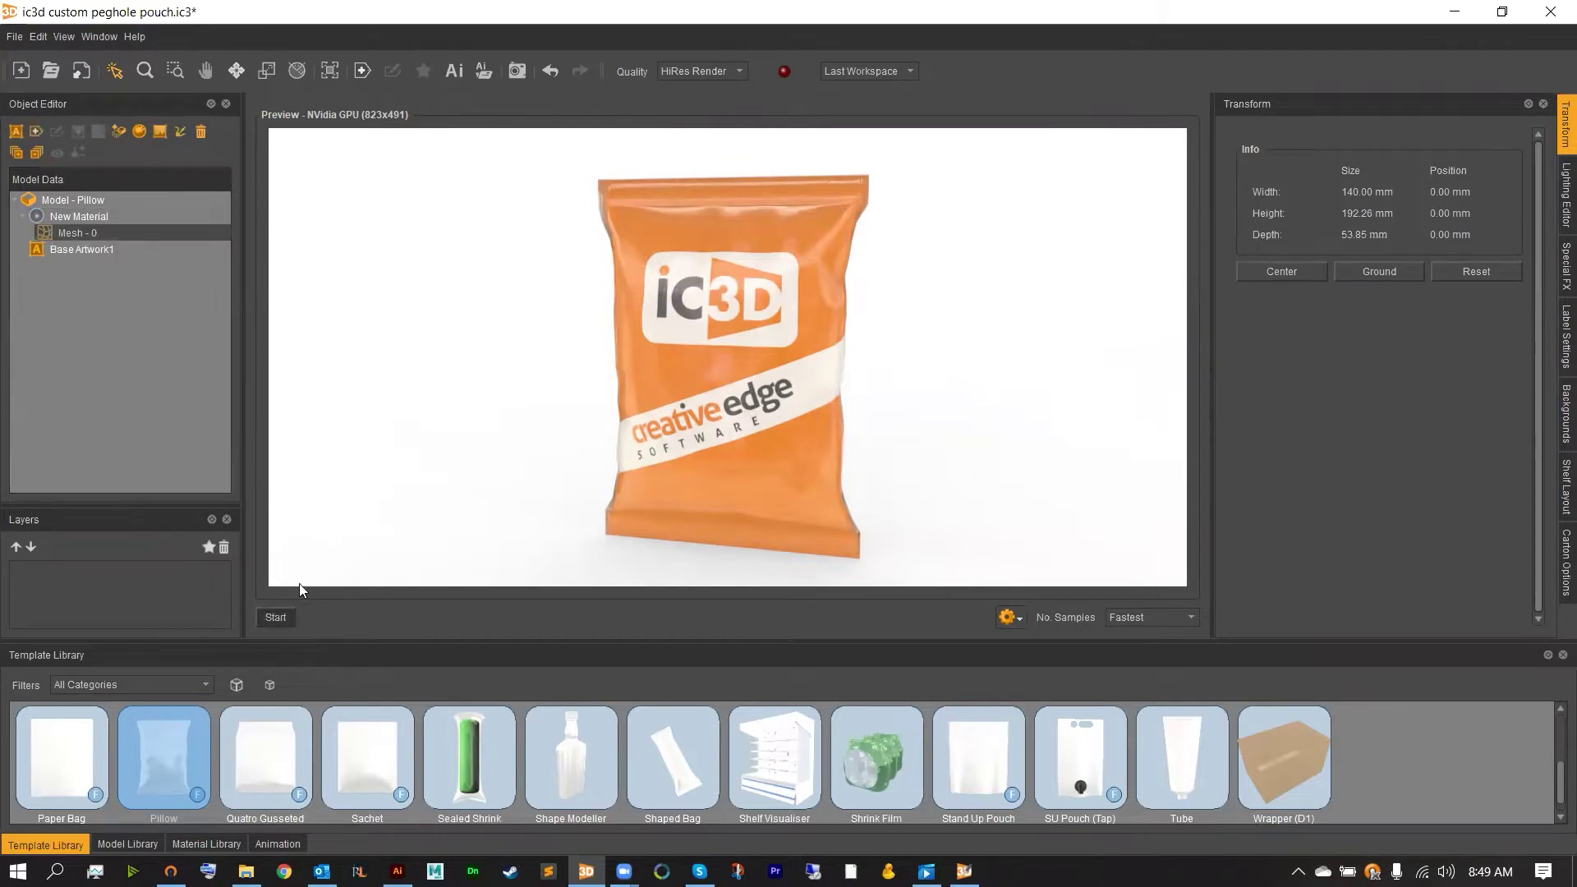
pyautogui.click(97, 37)
pyautogui.click(94, 175)
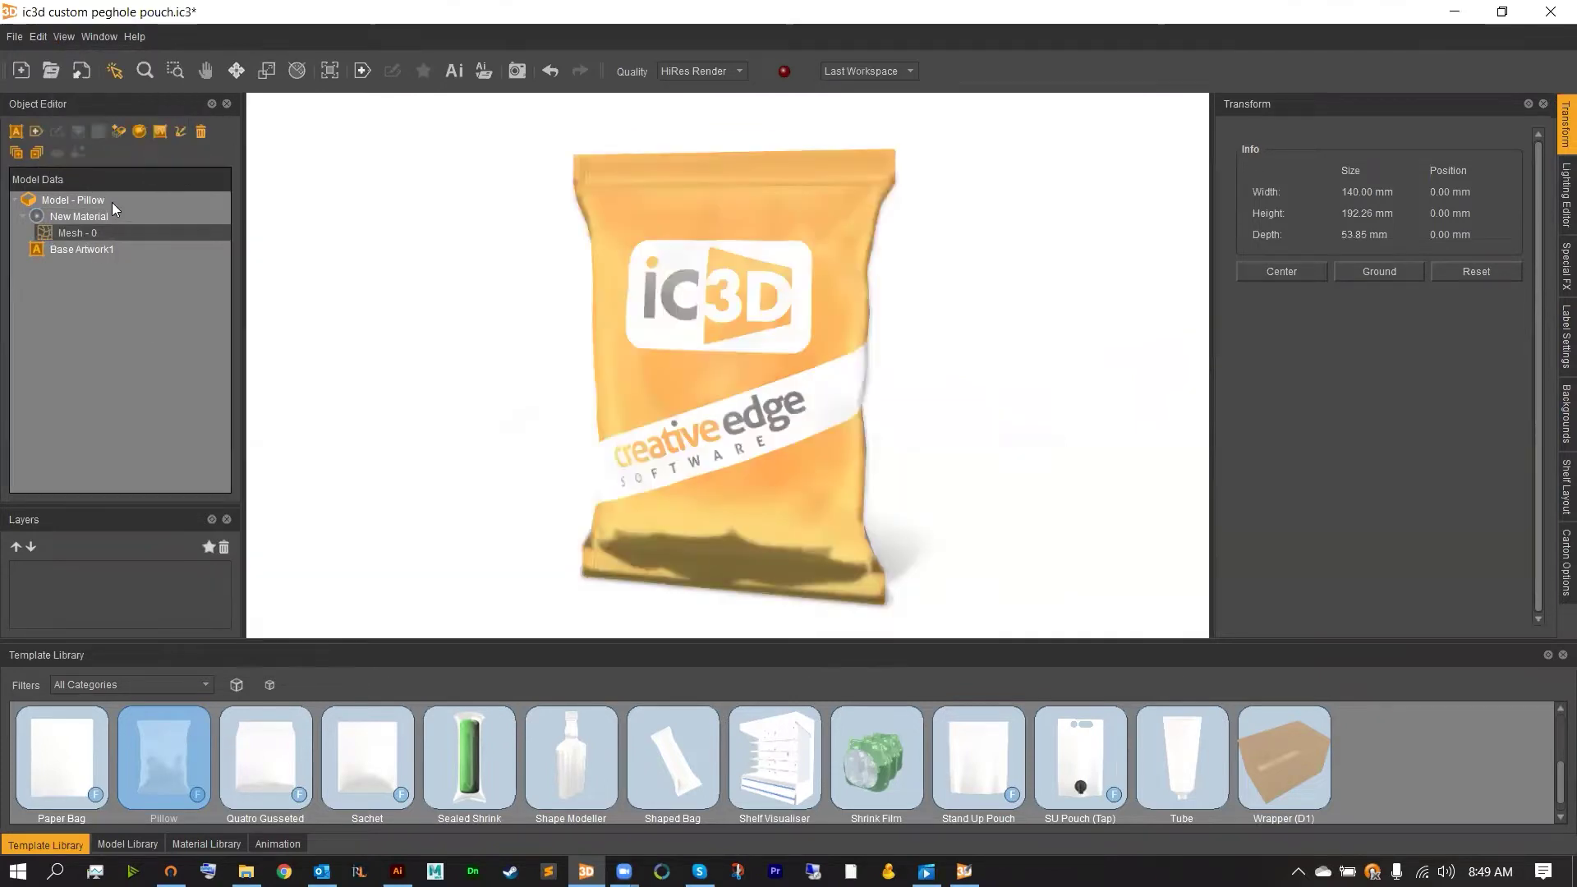
pyautogui.click(181, 132)
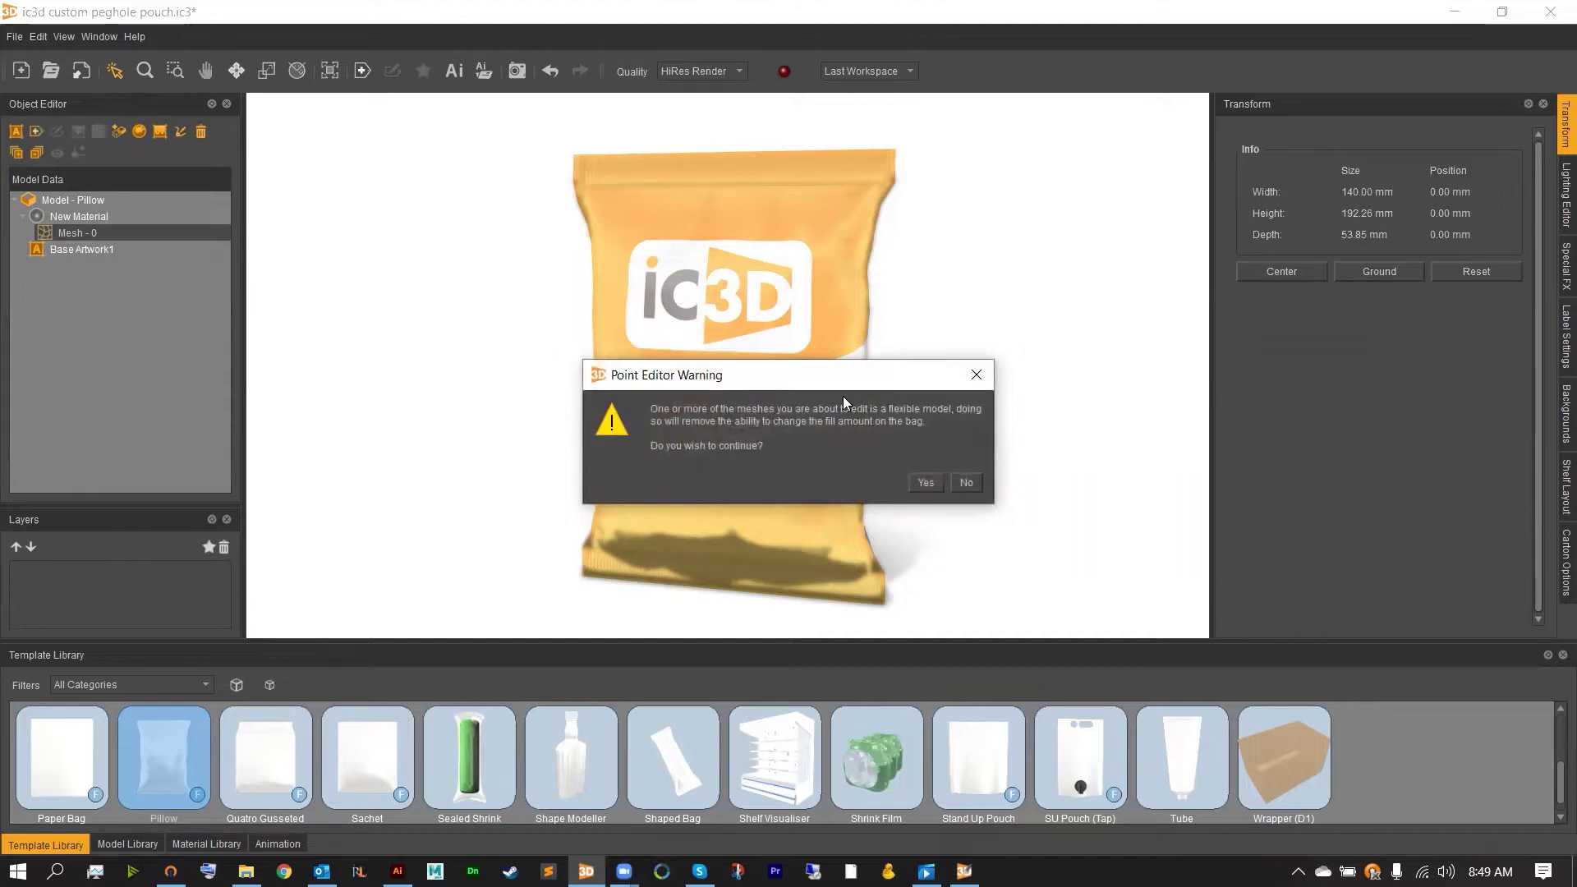
# Step: Accept the fill-amount warning and constrain the two vertex rows of the top seal
pyautogui.click(926, 483)
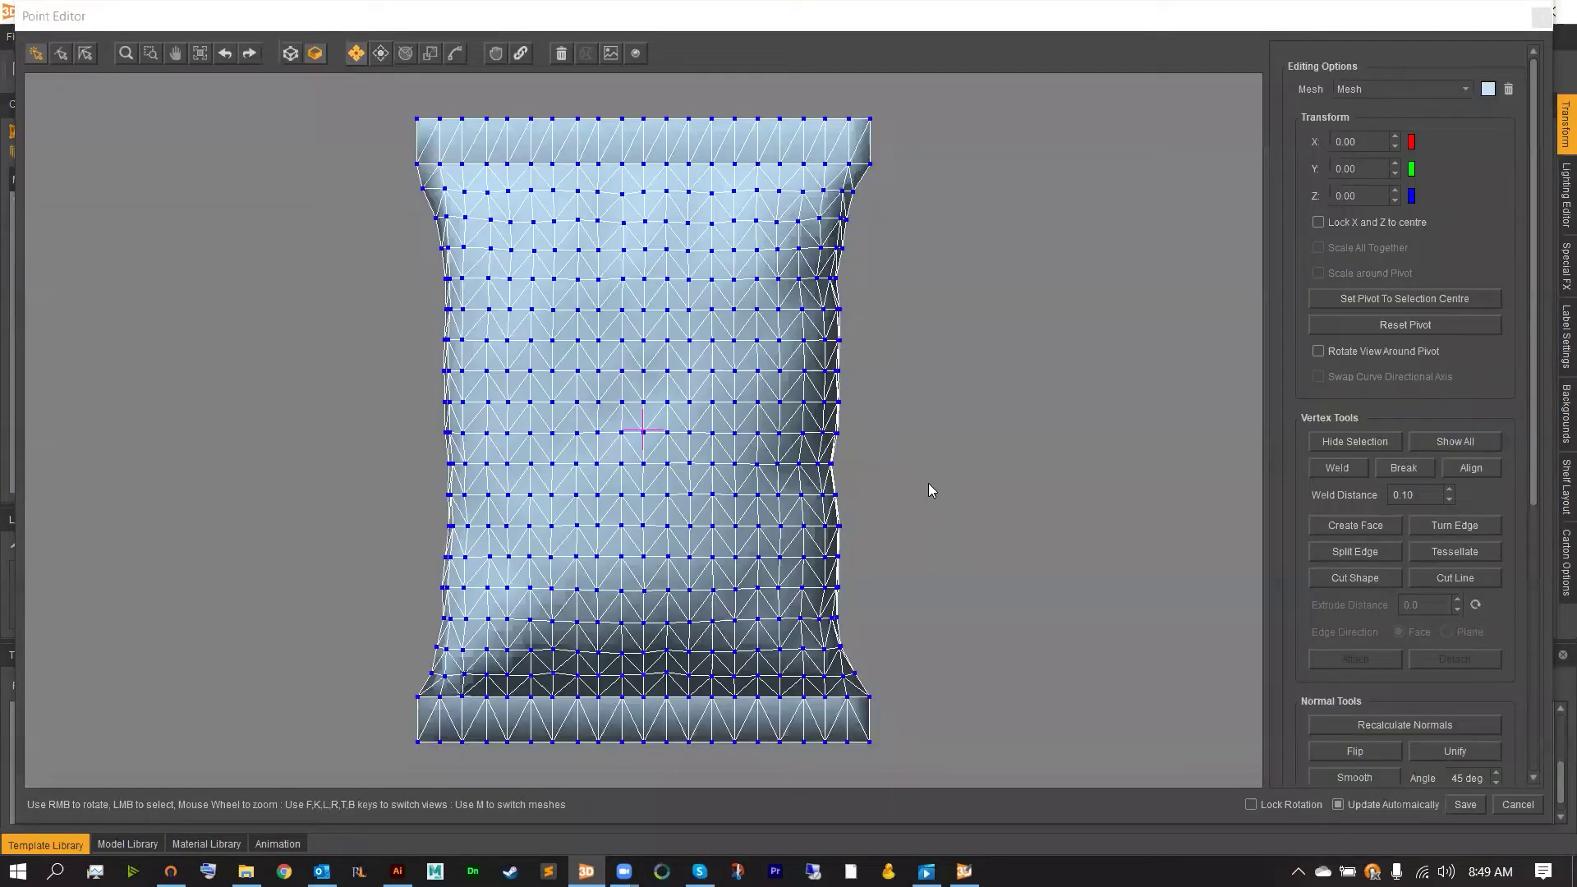
pyautogui.moveTo(926, 483); pyautogui.dragTo(581, 355, button='right')
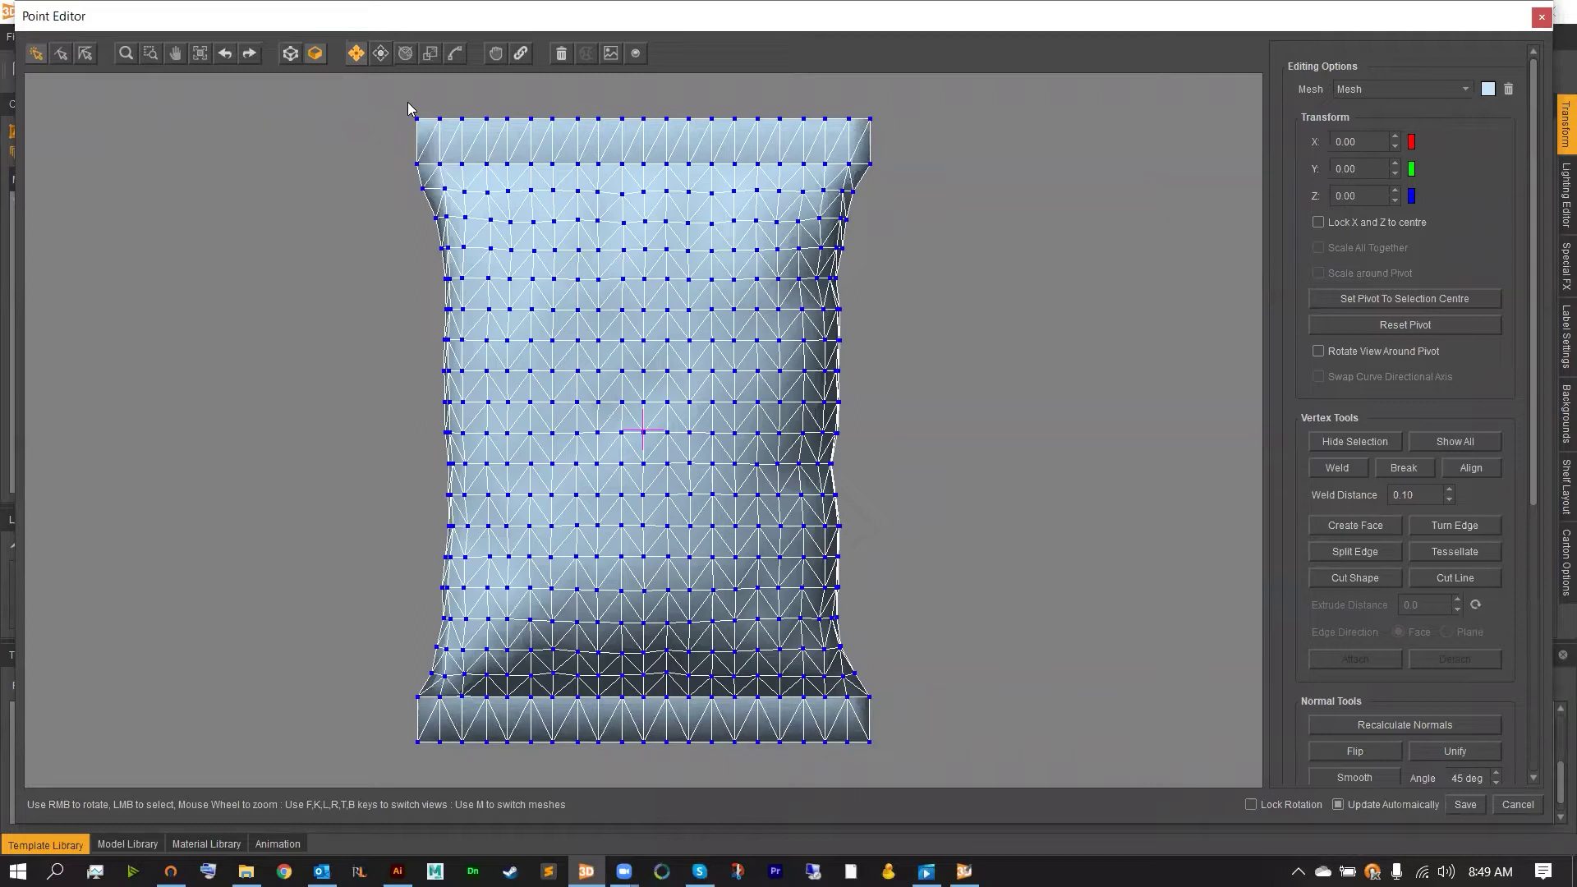
pyautogui.moveTo(390, 99); pyautogui.dragTo(959, 177)
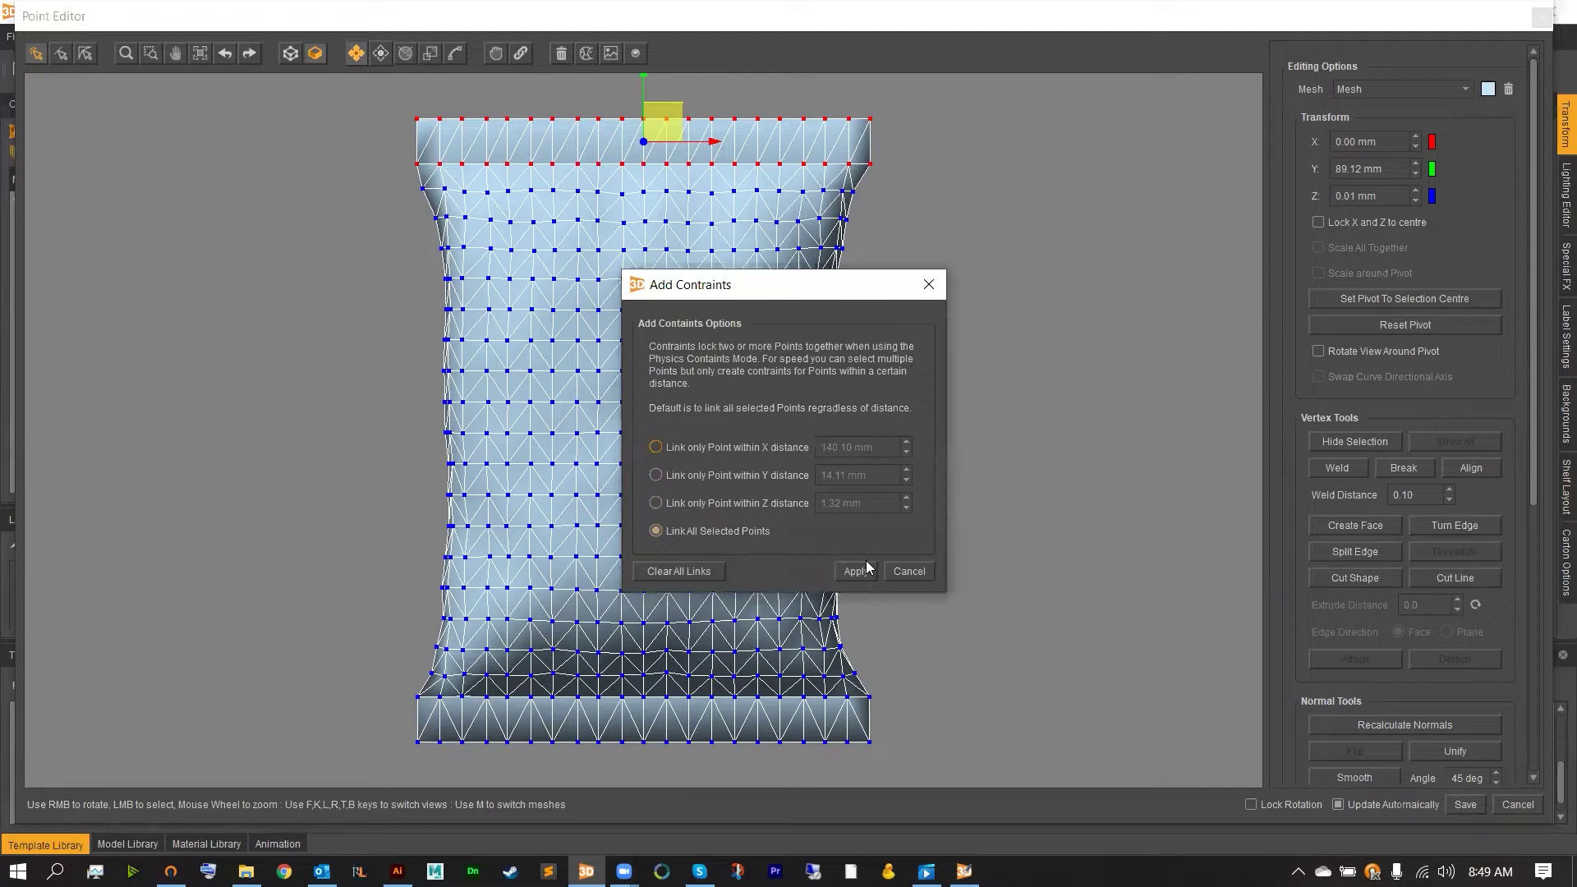
pyautogui.click(857, 571)
# Step: Constrain the bottom seal's vertex rows together, leaving the physics model for later
pyautogui.moveTo(906, 777); pyautogui.dragTo(305, 688)
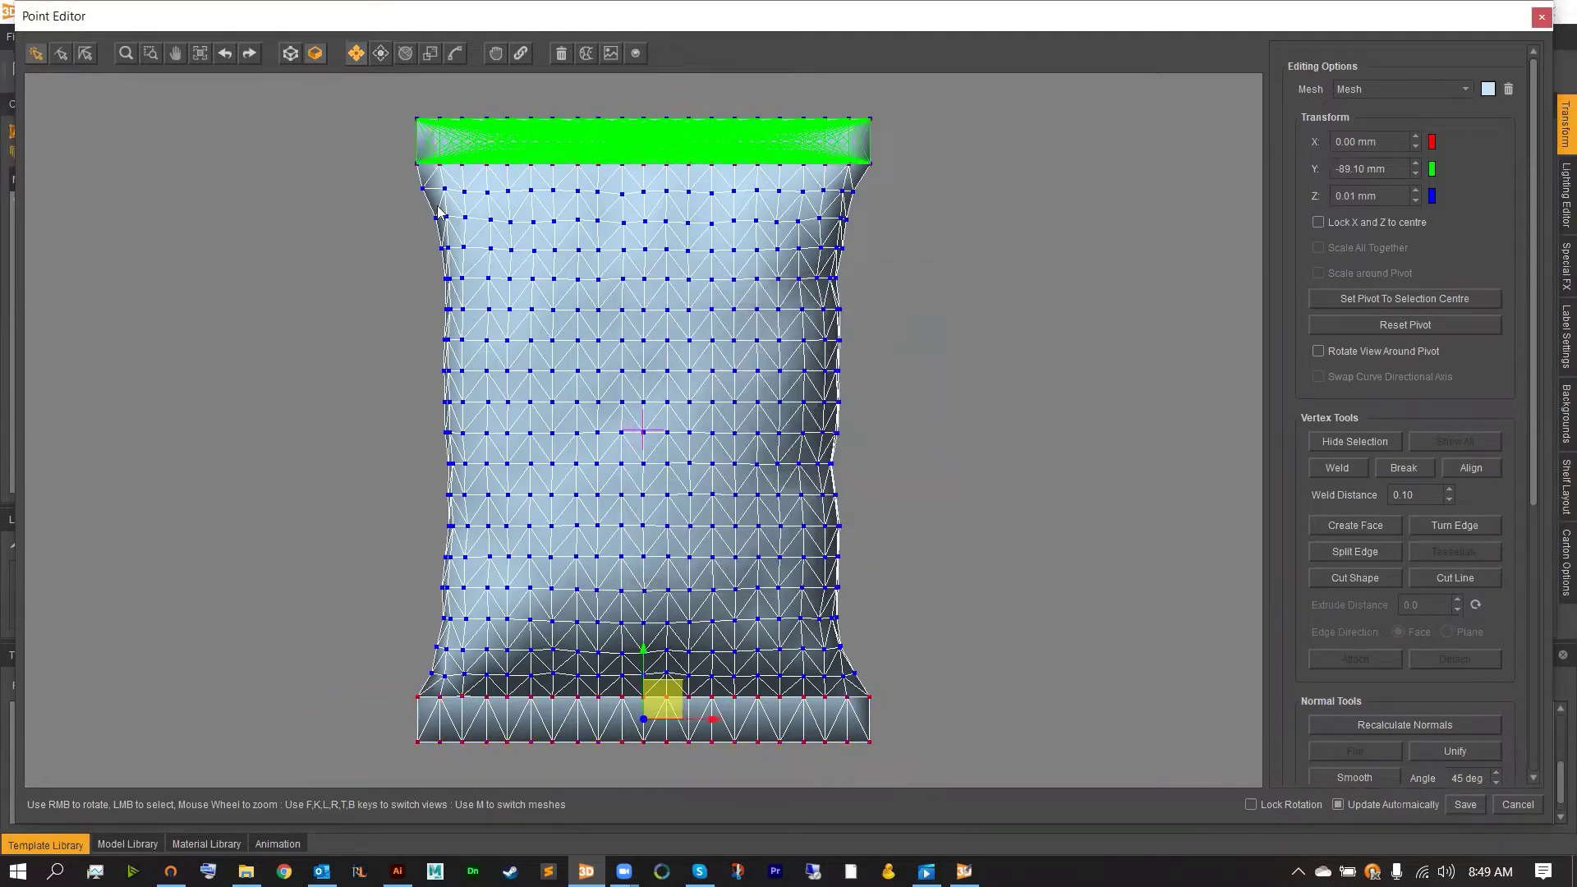
pyautogui.click(495, 54)
pyautogui.click(821, 523)
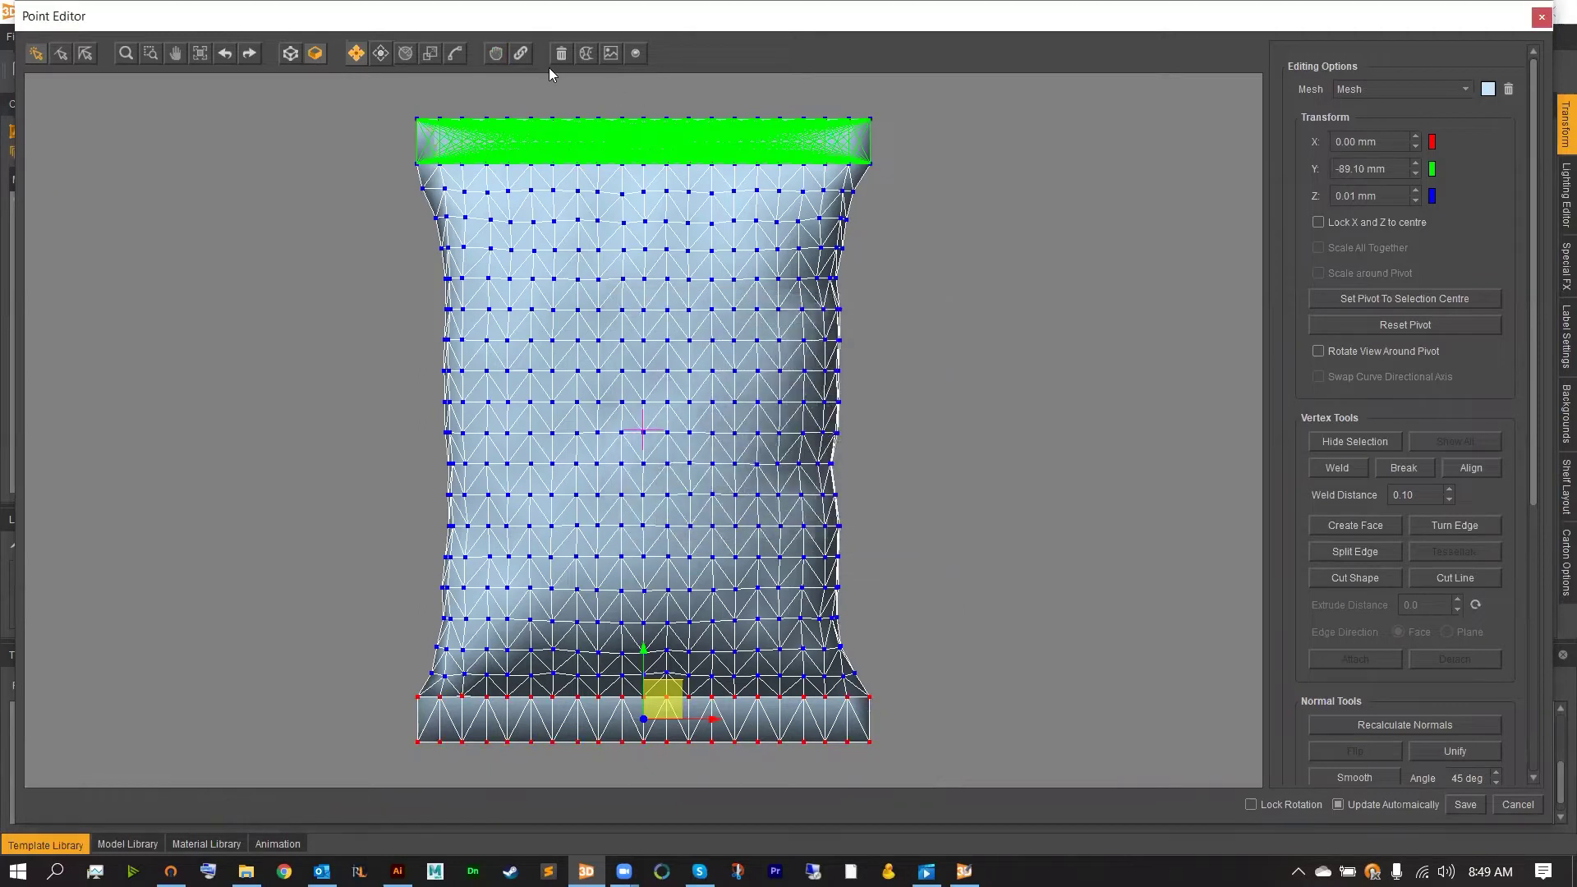
pyautogui.click(521, 54)
pyautogui.click(858, 571)
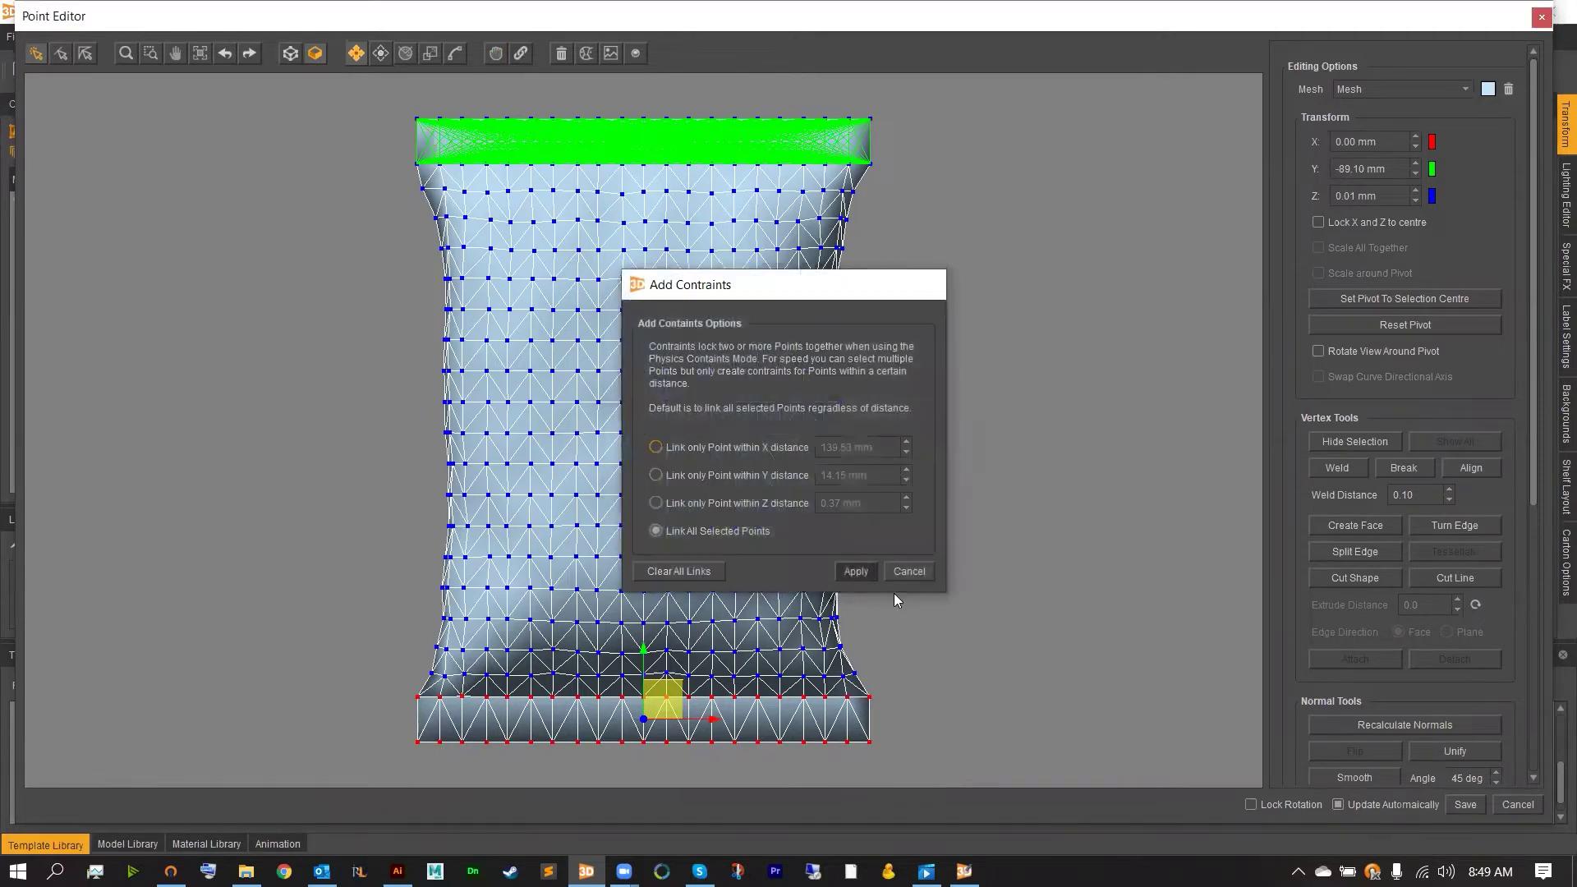
pyautogui.click(959, 649)
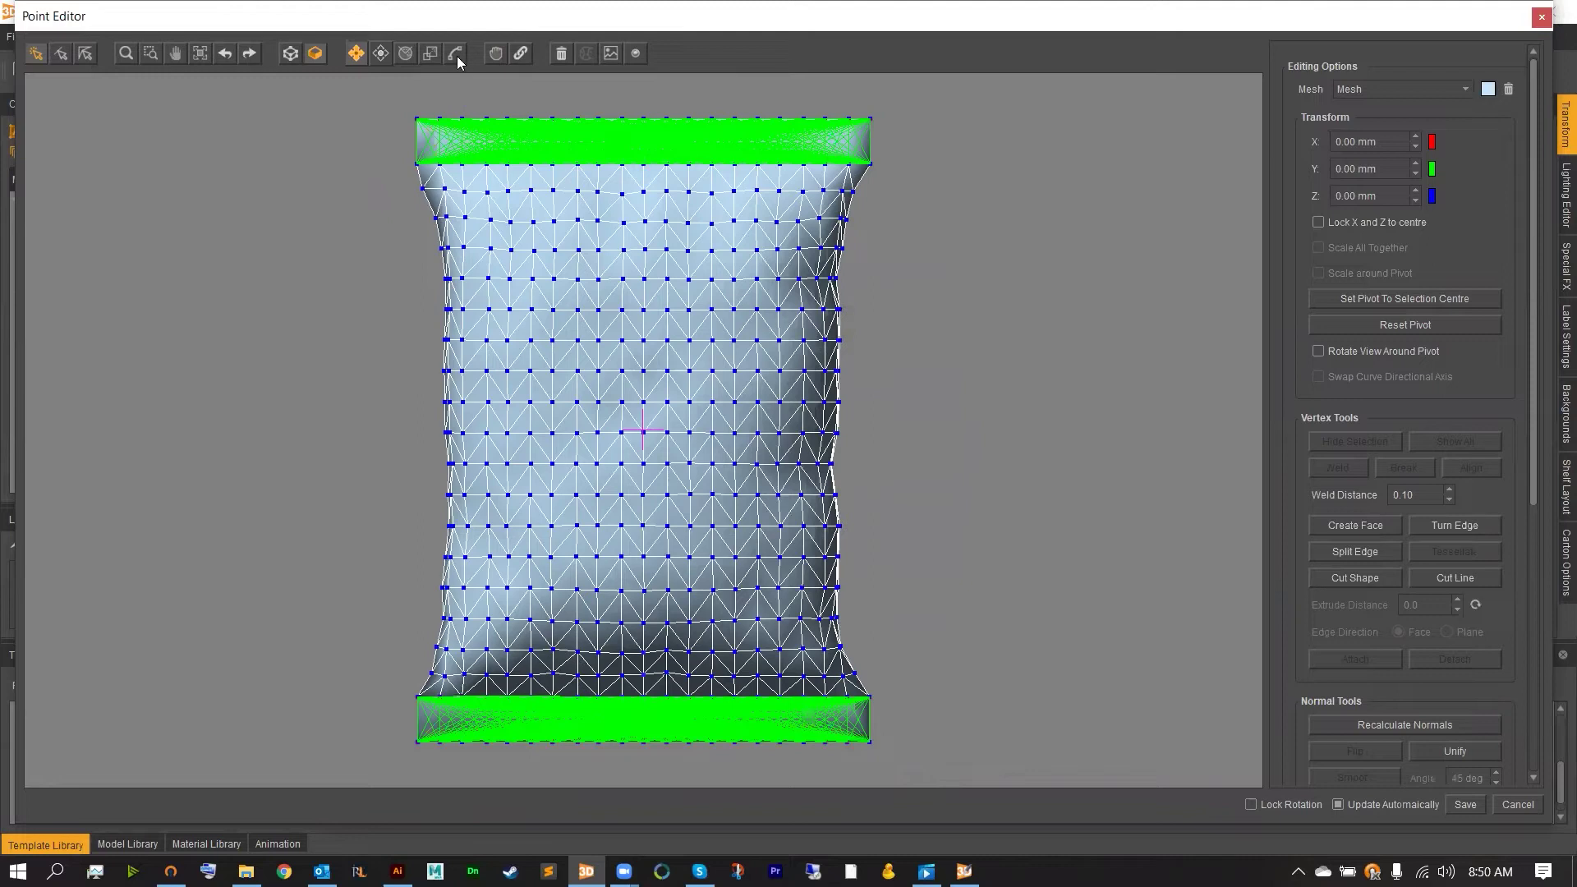
# Step: Create a physics model with both constraint types and pull a right-edge vertex to start a wrinkle
pyautogui.click(495, 54)
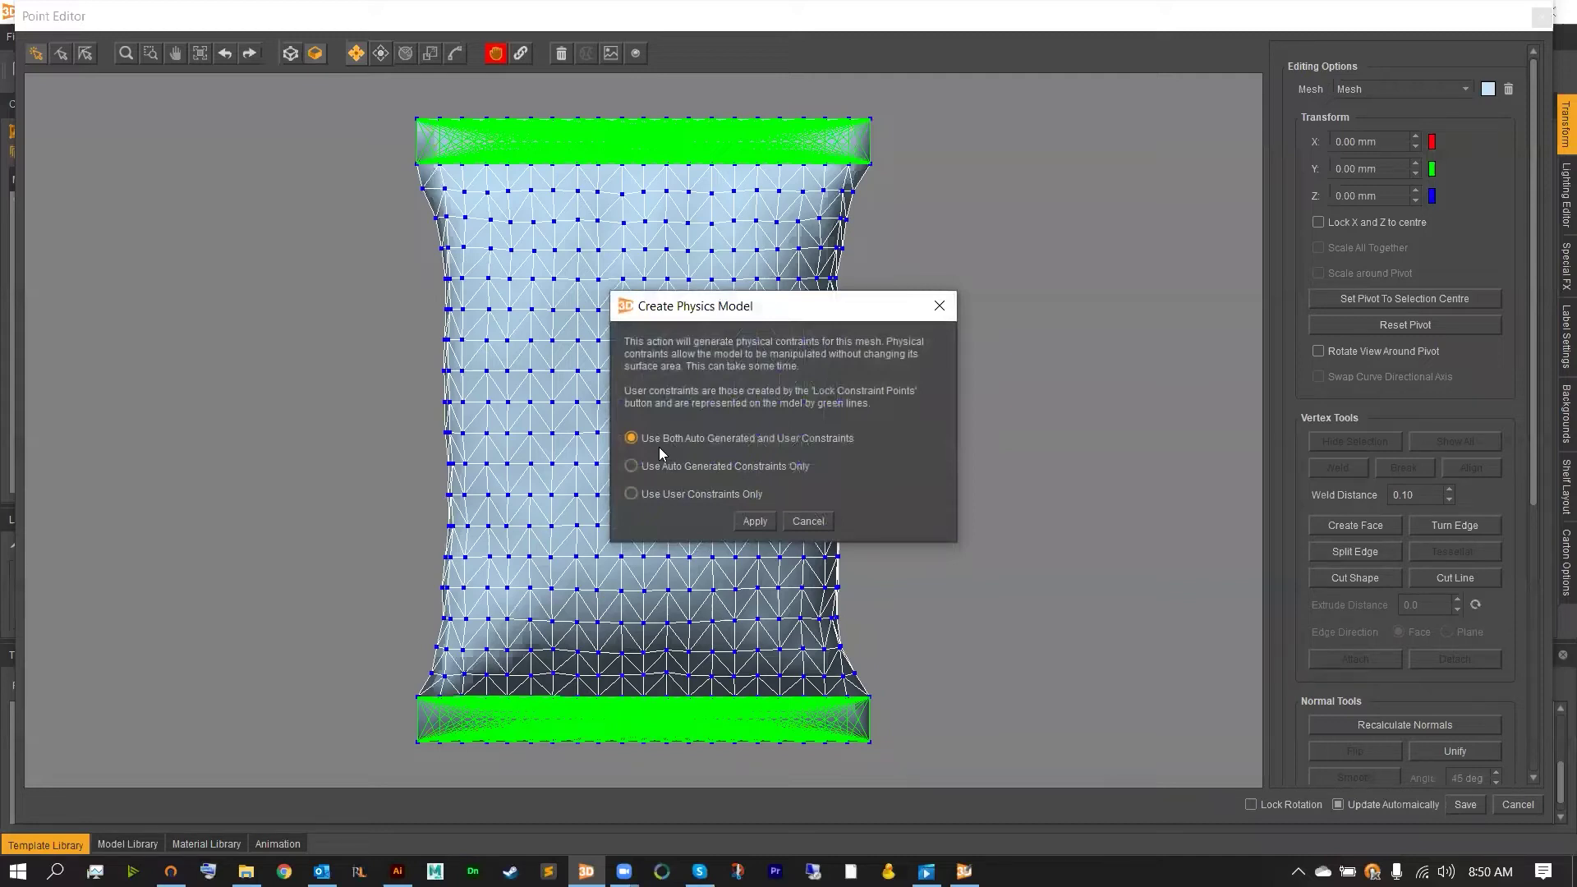
pyautogui.click(755, 521)
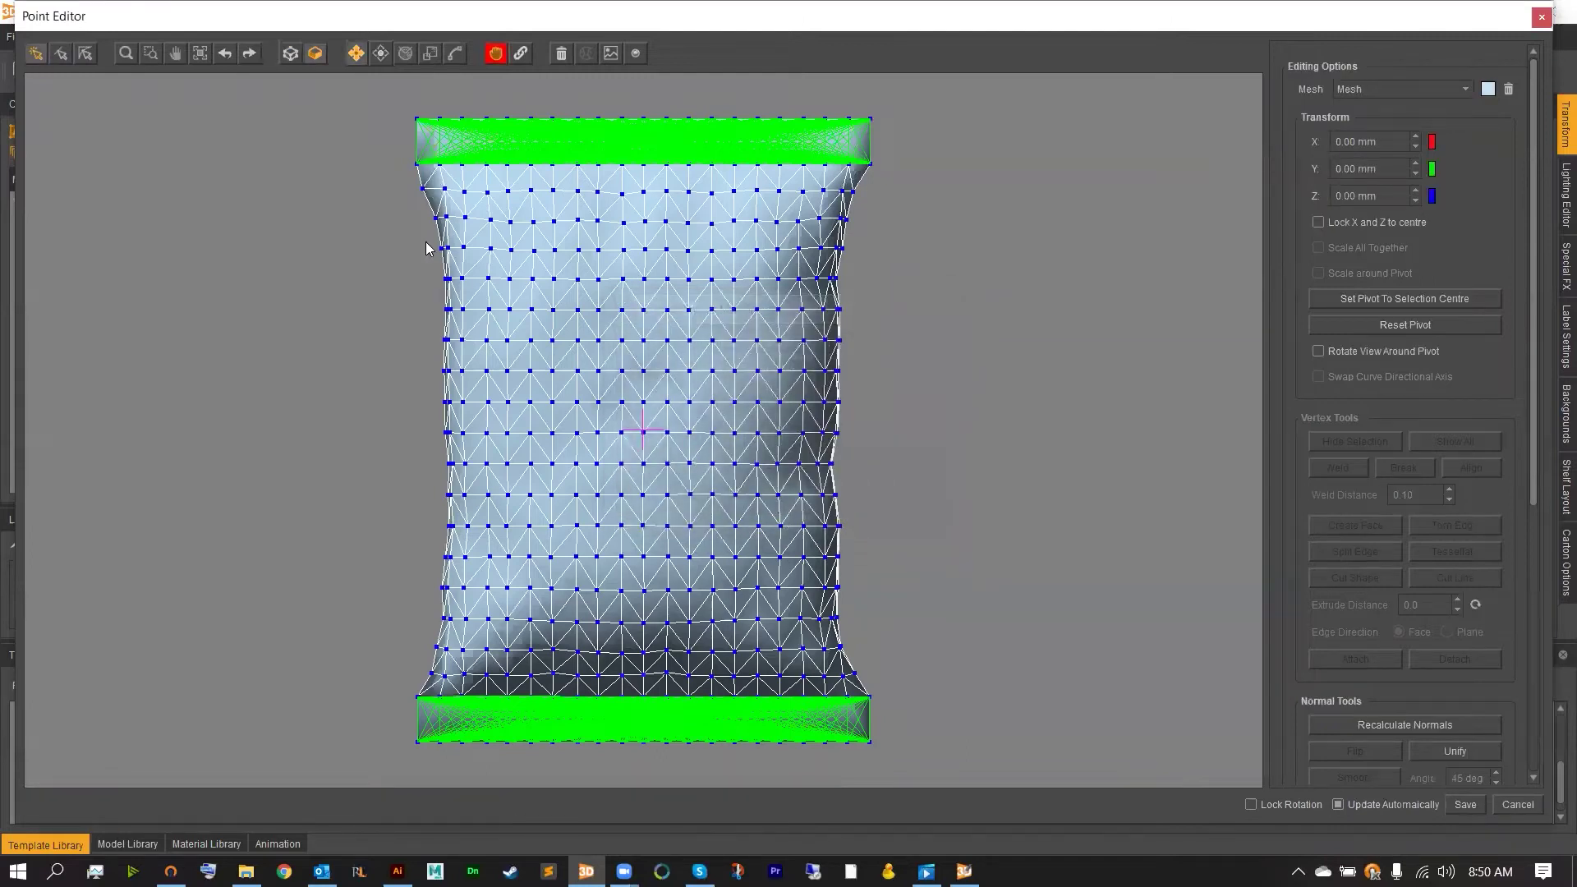
pyautogui.moveTo(425, 262); pyautogui.dragTo(681, 308)
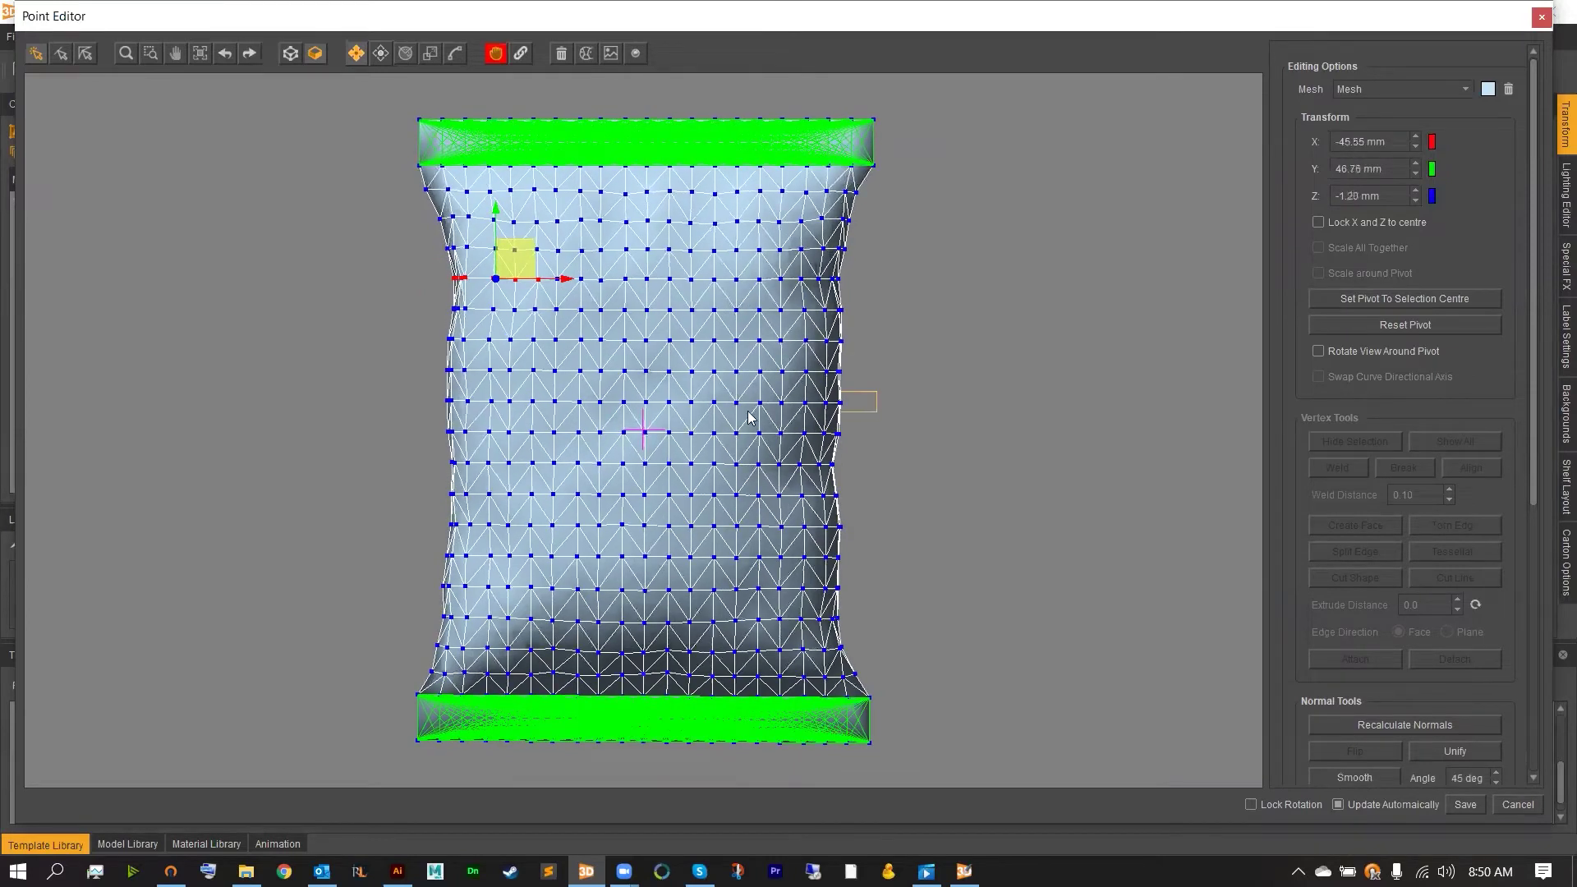
pyautogui.click(815, 423)
pyautogui.moveTo(855, 408); pyautogui.dragTo(840, 397)
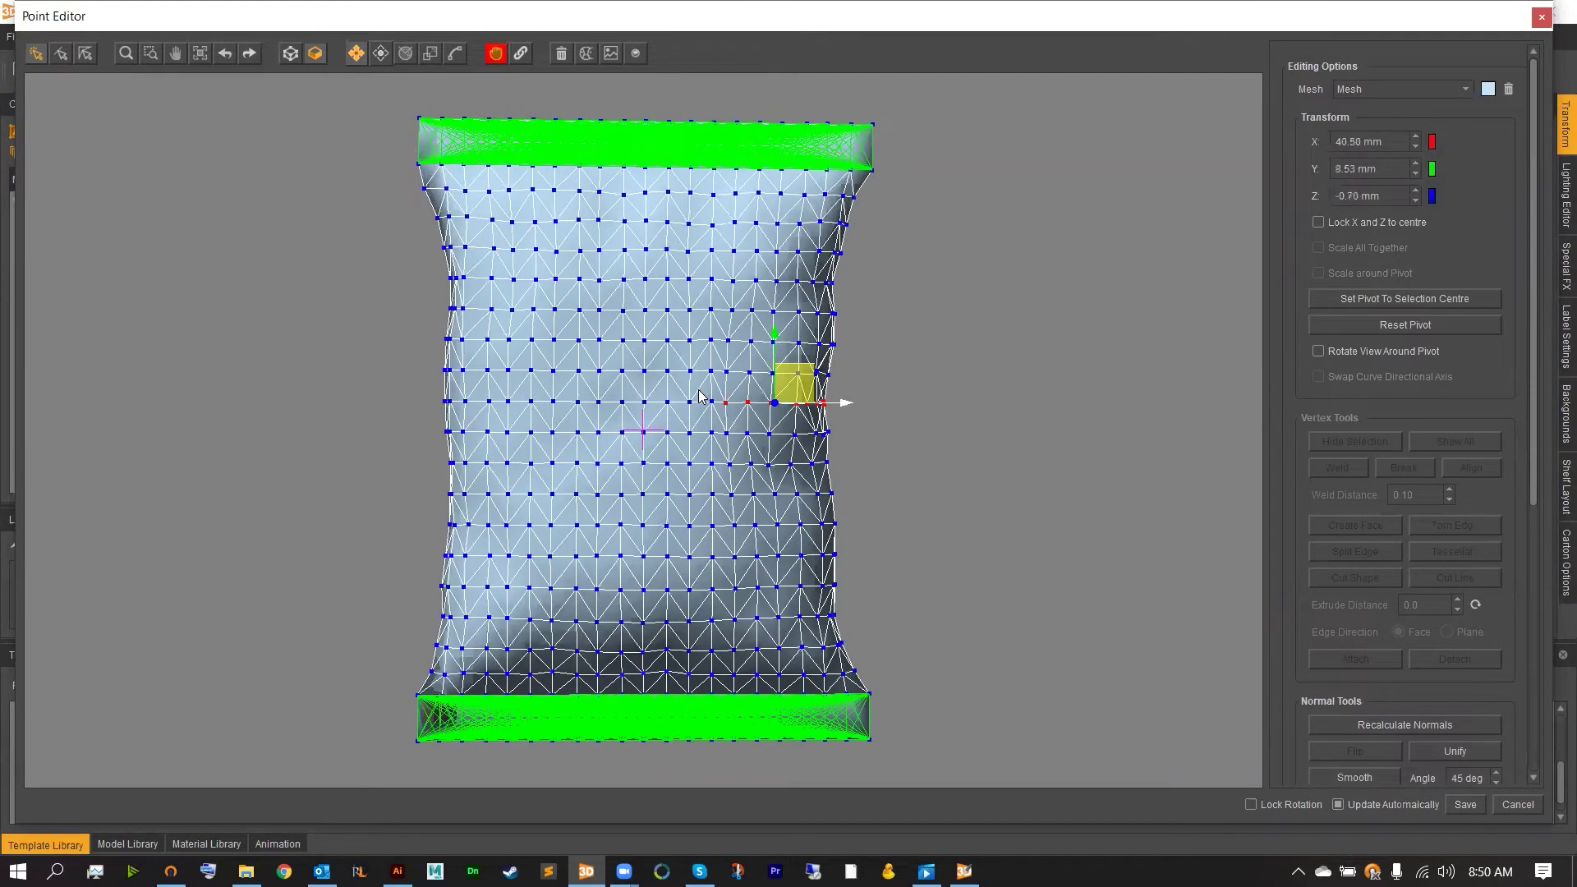
pyautogui.click(736, 567)
pyautogui.moveTo(420, 544); pyautogui.dragTo(644, 579)
# Step: Crumple the lower-left row and push and pull vertices on the bag's right edge
pyautogui.moveTo(946, 520); pyautogui.dragTo(1006, 524, button='middle')
pyautogui.moveTo(801, 470); pyautogui.dragTo(837, 514, button='middle')
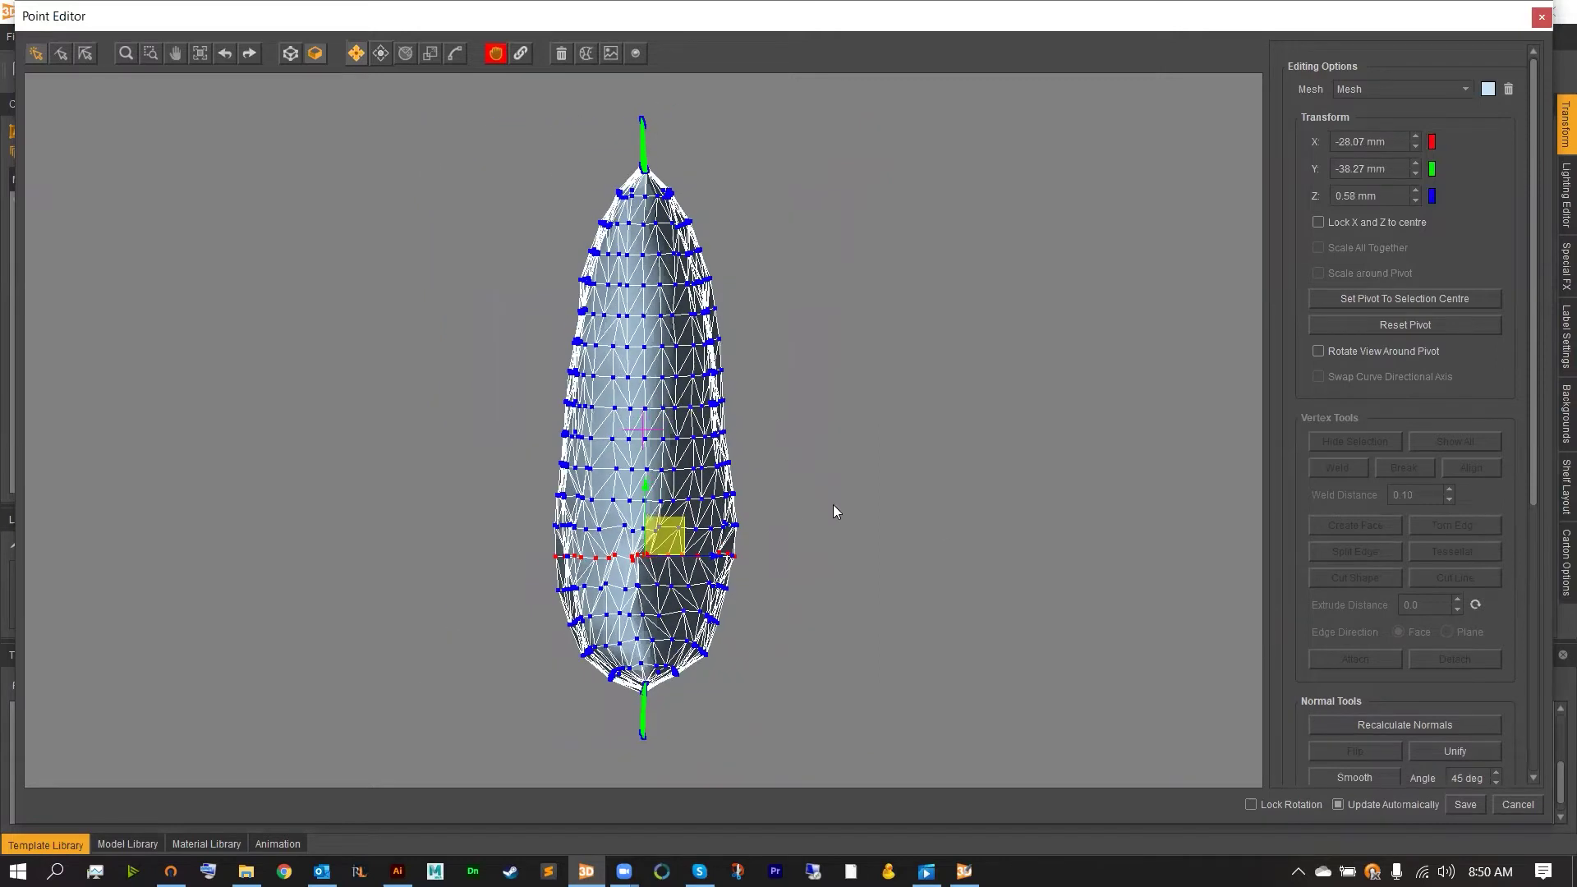
pyautogui.click(712, 433)
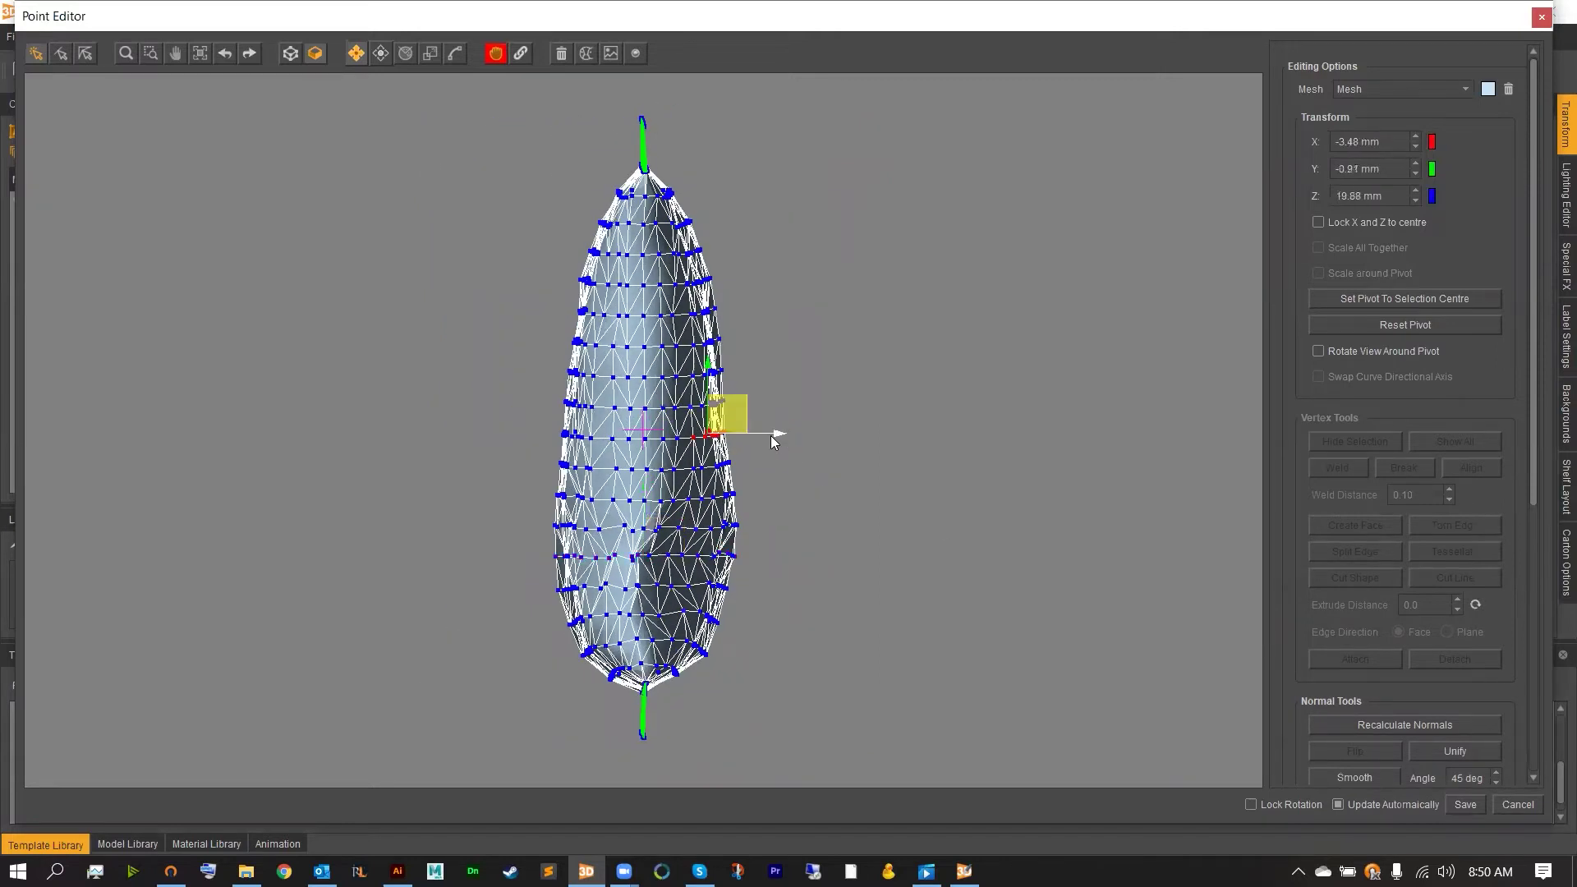
pyautogui.moveTo(774, 436); pyautogui.dragTo(731, 440)
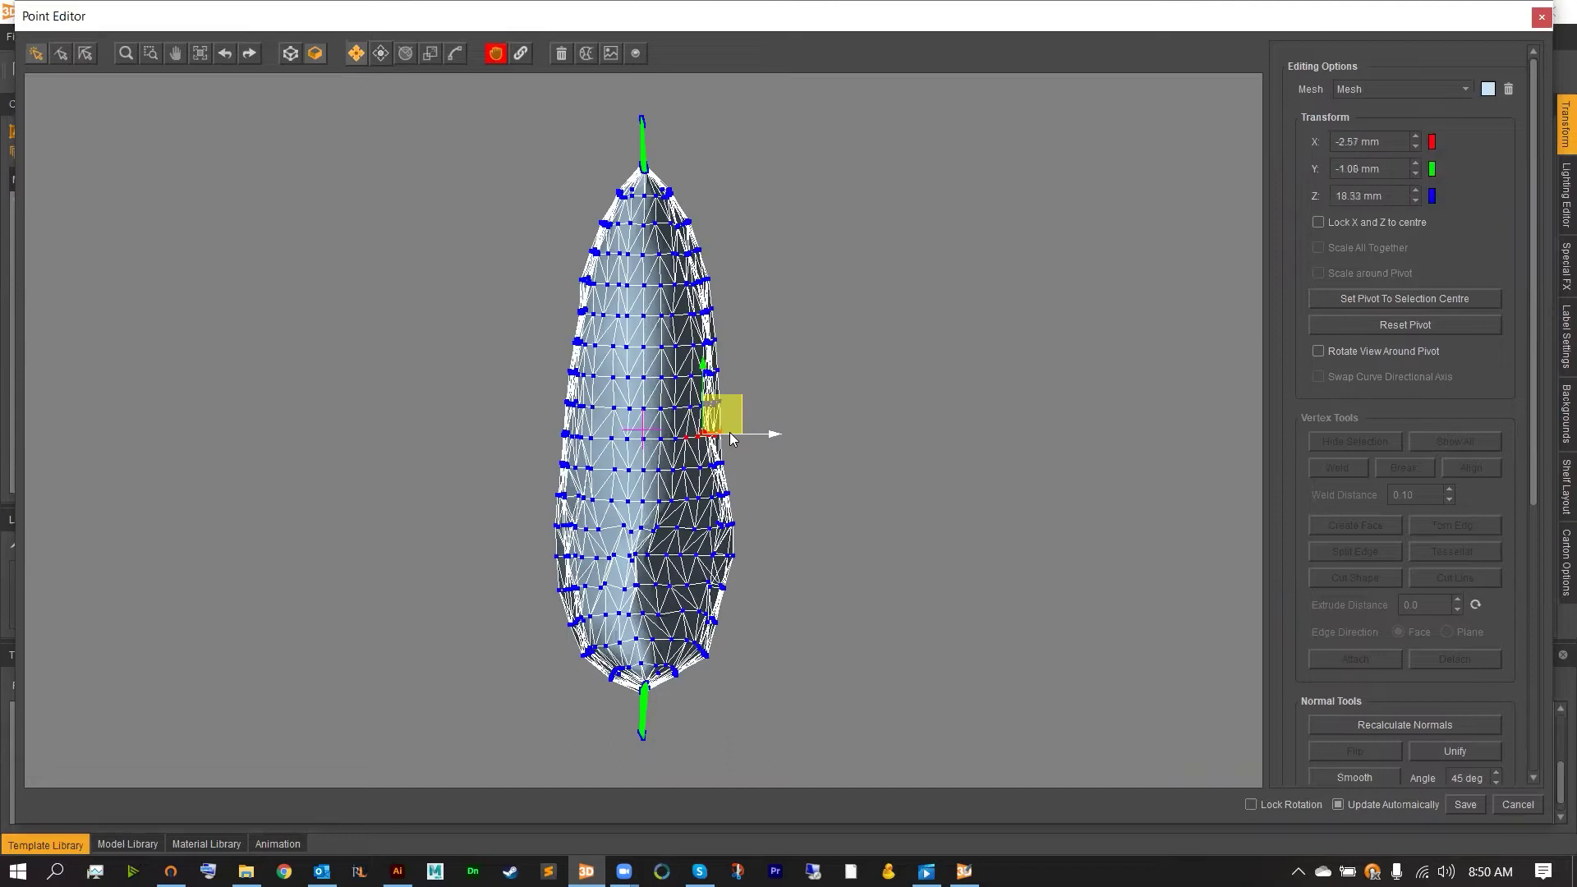
pyautogui.click(739, 563)
pyautogui.moveTo(781, 574); pyautogui.dragTo(808, 583)
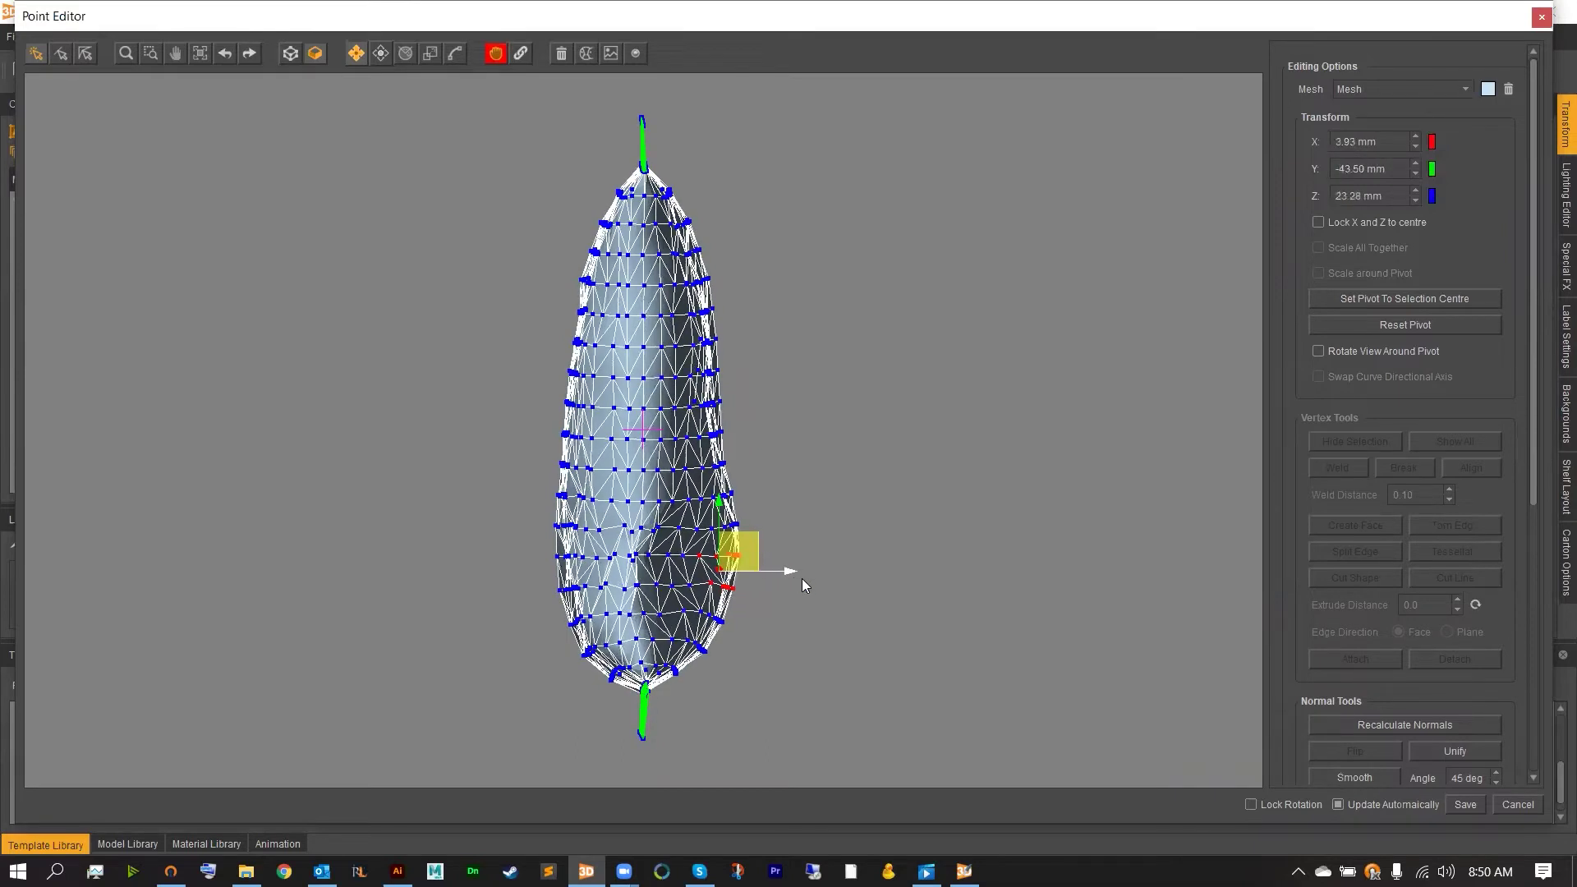
# Step: Move a group of left-edge vertices to reshape the bag's left side
pyautogui.moveTo(531, 515); pyautogui.dragTo(574, 541)
pyautogui.click(566, 405)
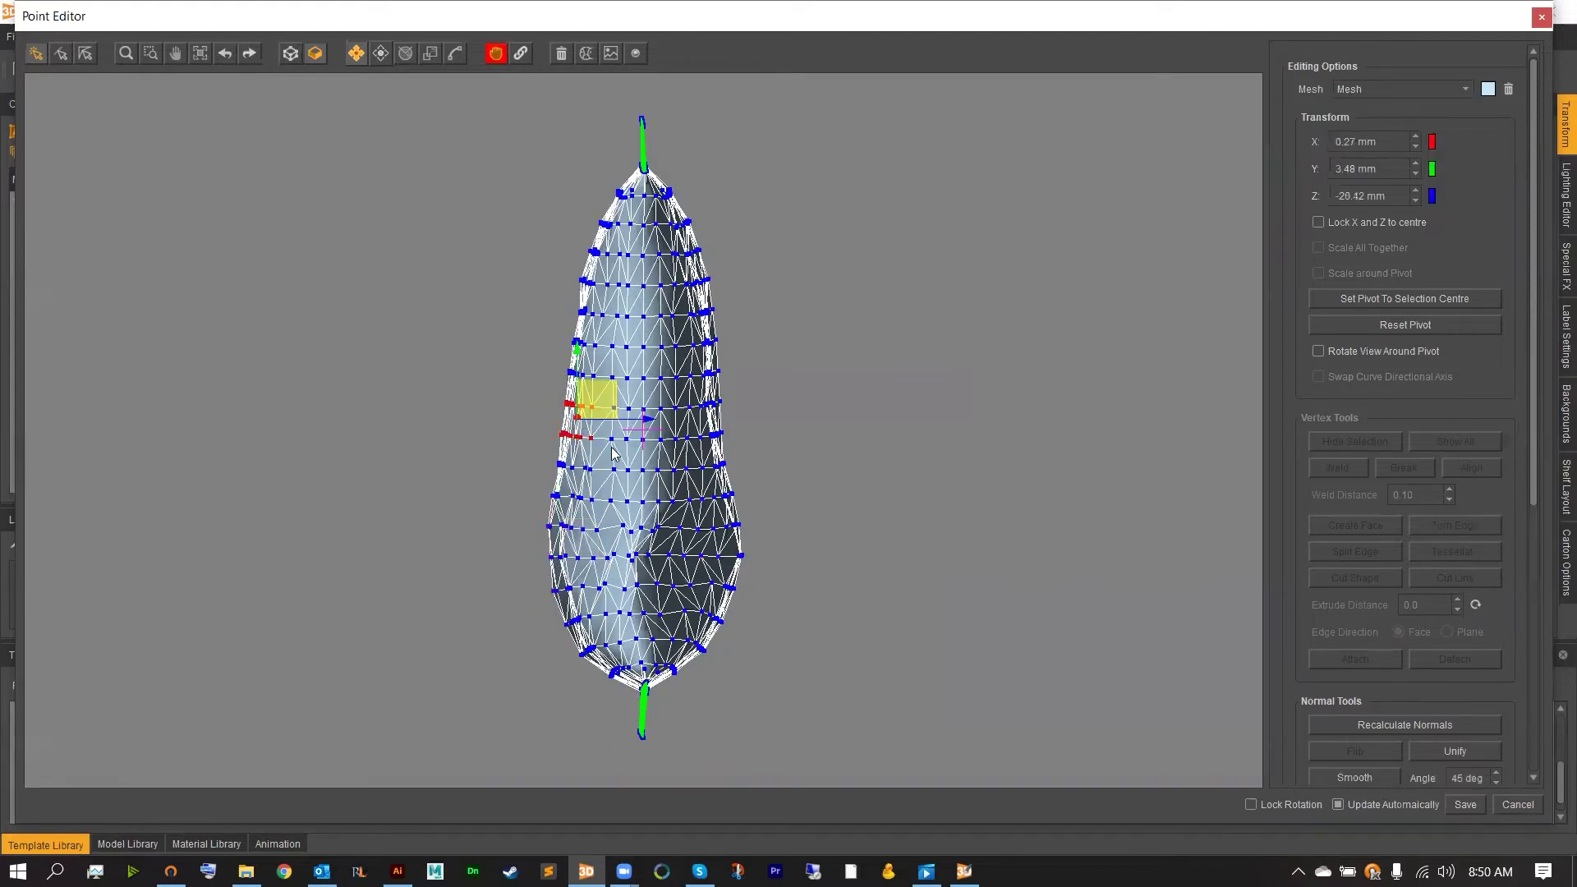
pyautogui.moveTo(513, 375); pyautogui.dragTo(603, 460)
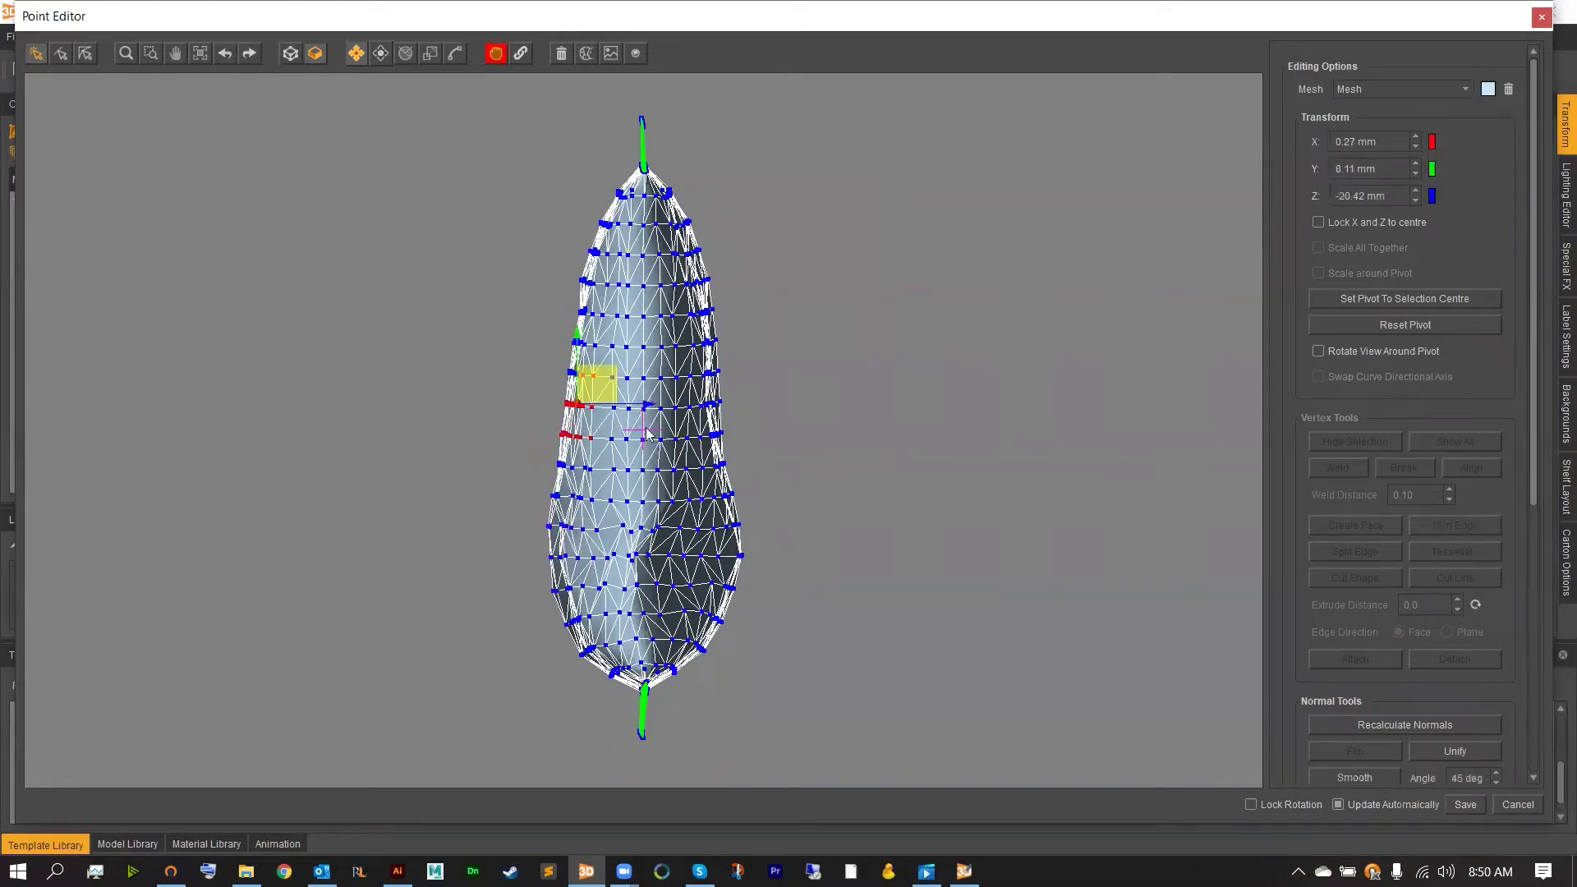
pyautogui.moveTo(644, 410); pyautogui.dragTo(622, 417)
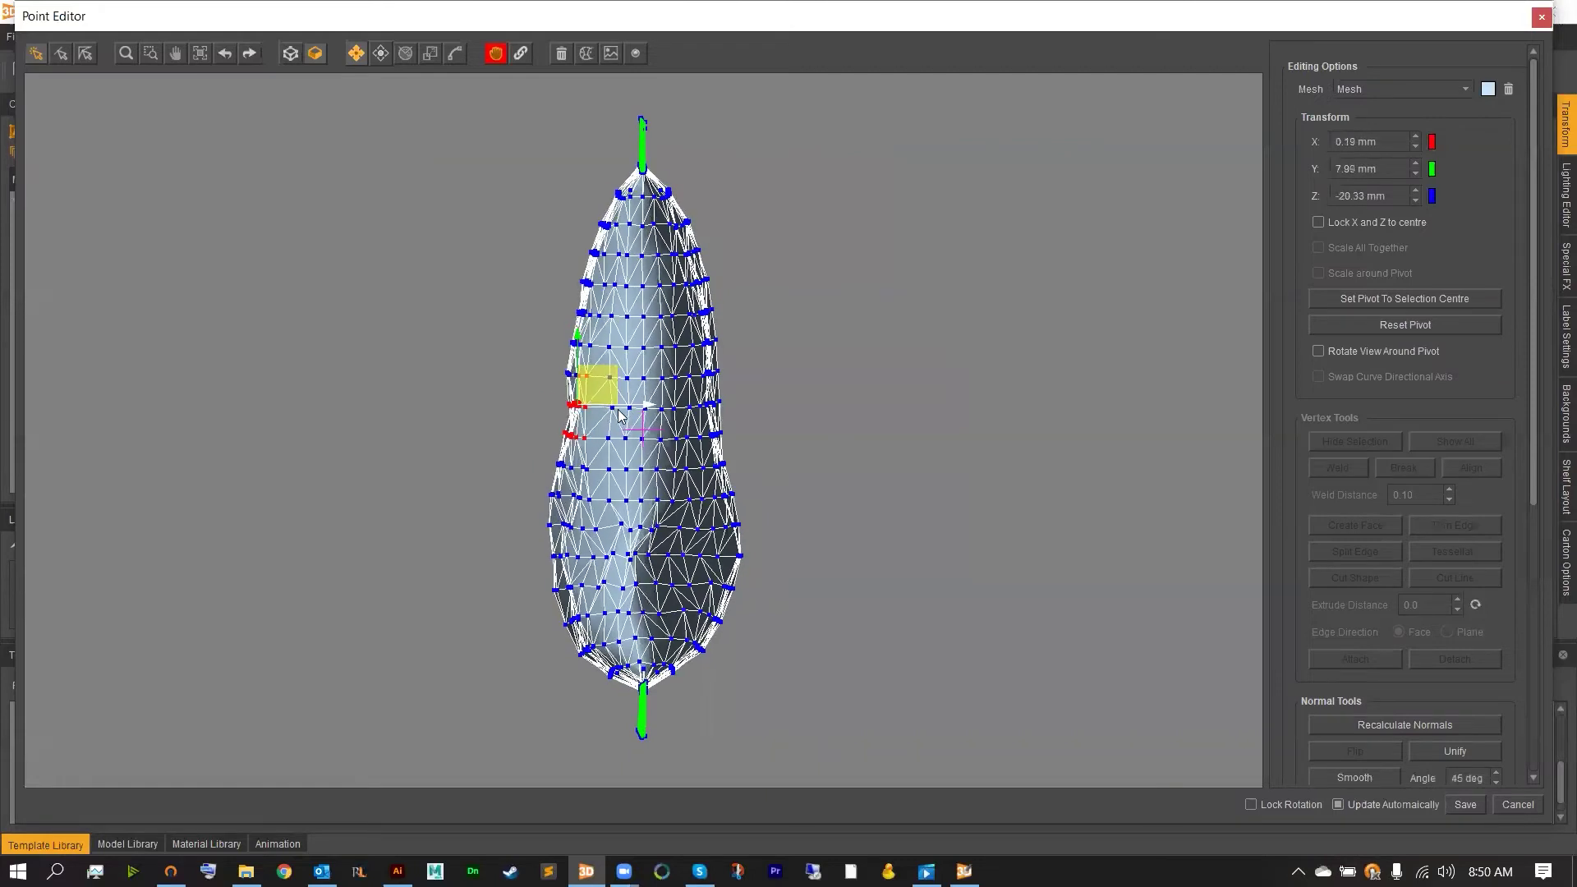
pyautogui.click(450, 368)
# Step: Push about eight upper-right edge vertices inward to crinkle that side
pyautogui.moveTo(694, 543); pyautogui.dragTo(758, 565)
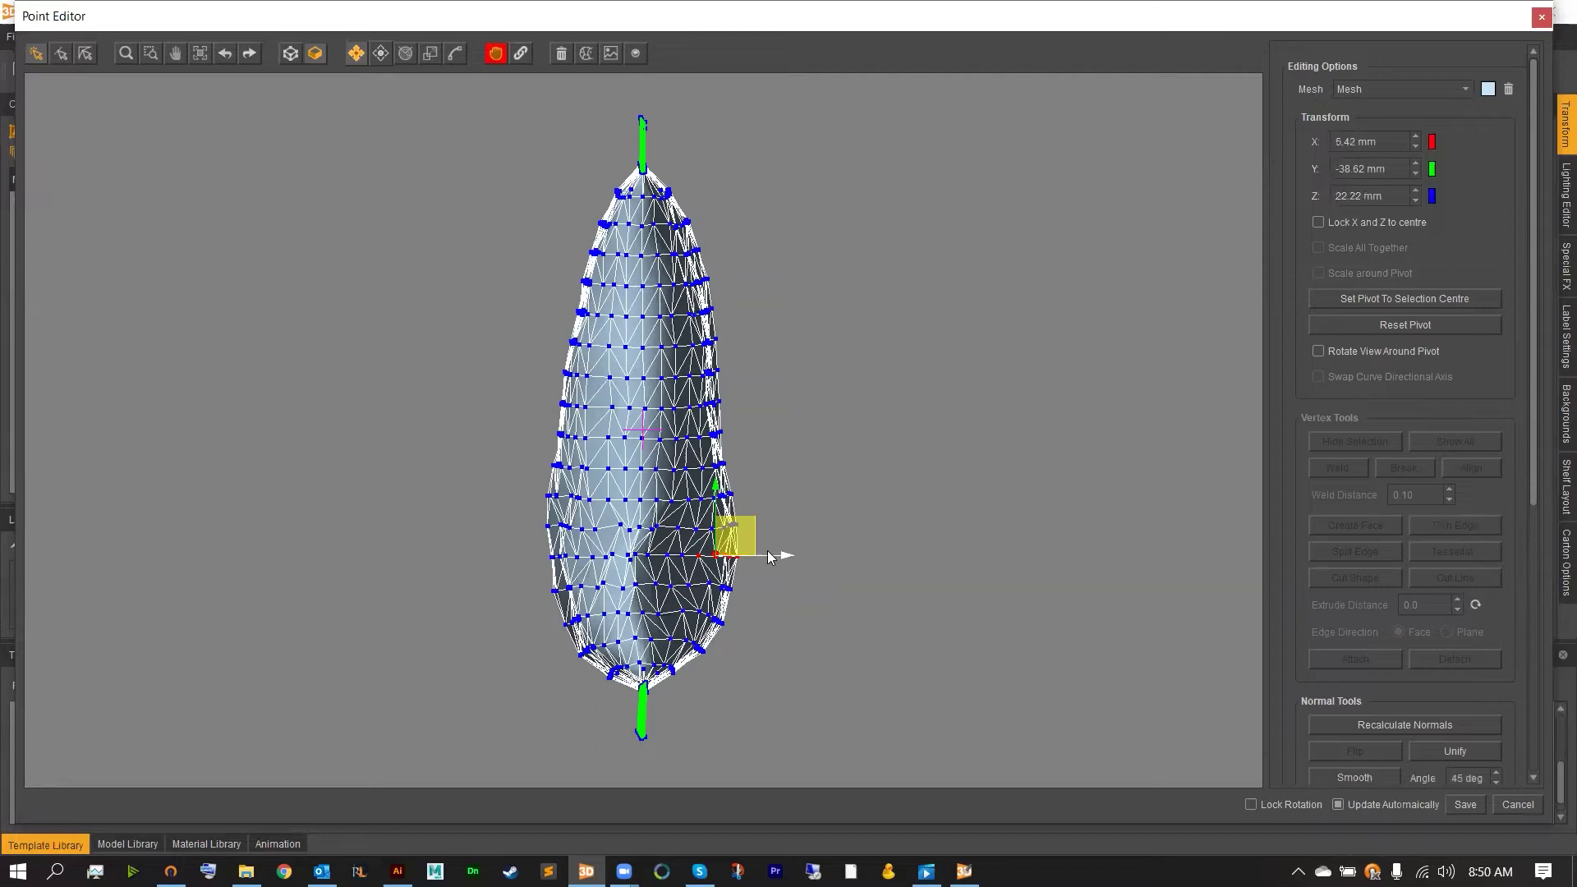
pyautogui.click(851, 644)
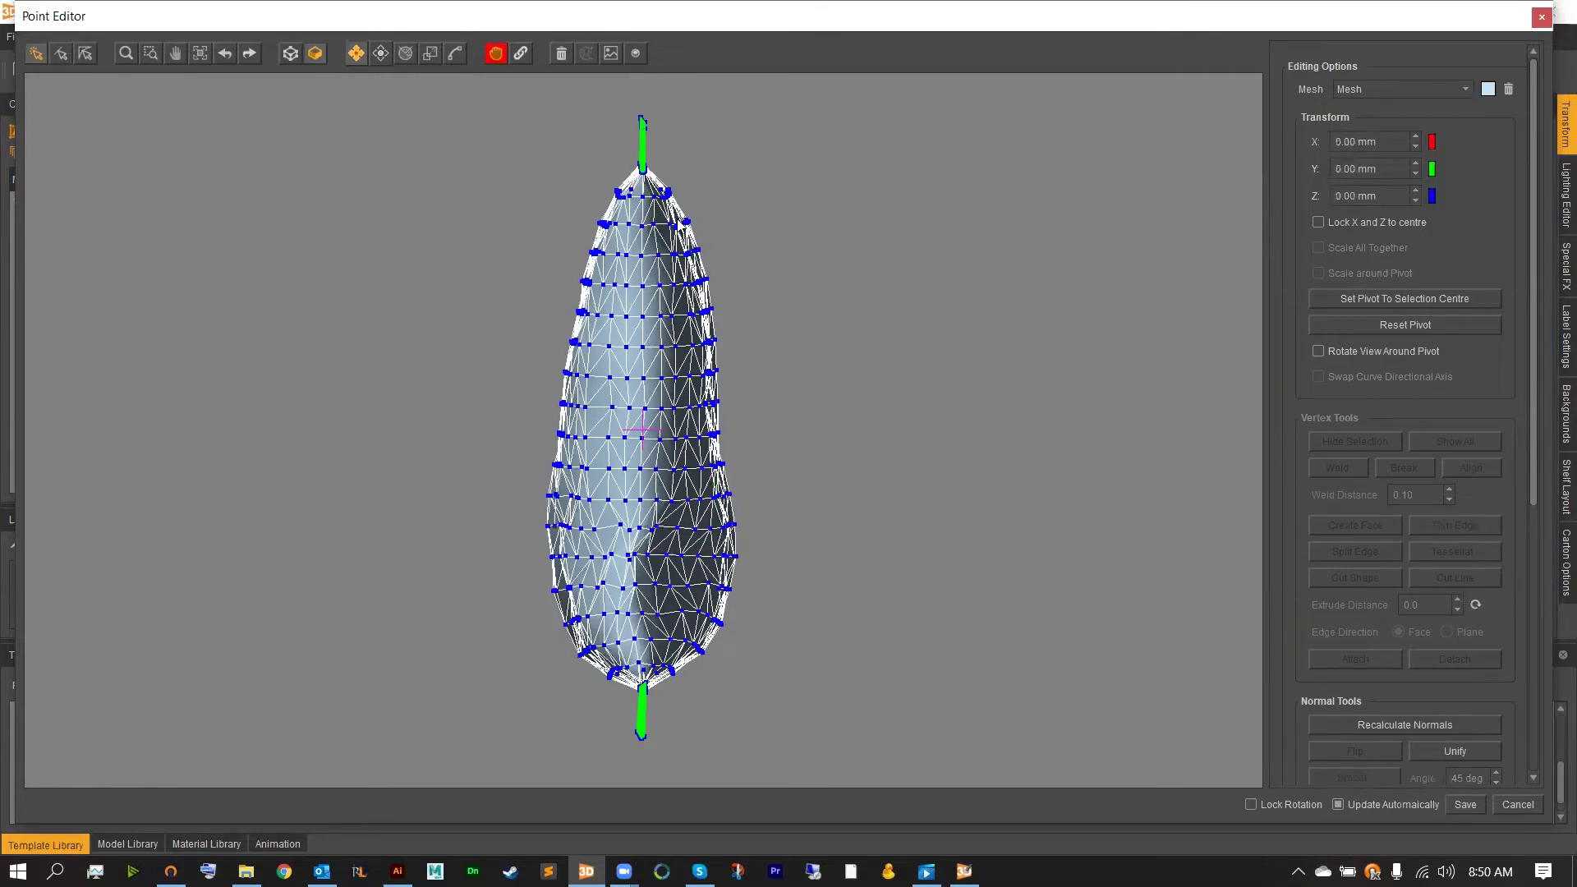
pyautogui.moveTo(679, 218); pyautogui.dragTo(746, 358)
pyautogui.moveTo(783, 284); pyautogui.dragTo(763, 283)
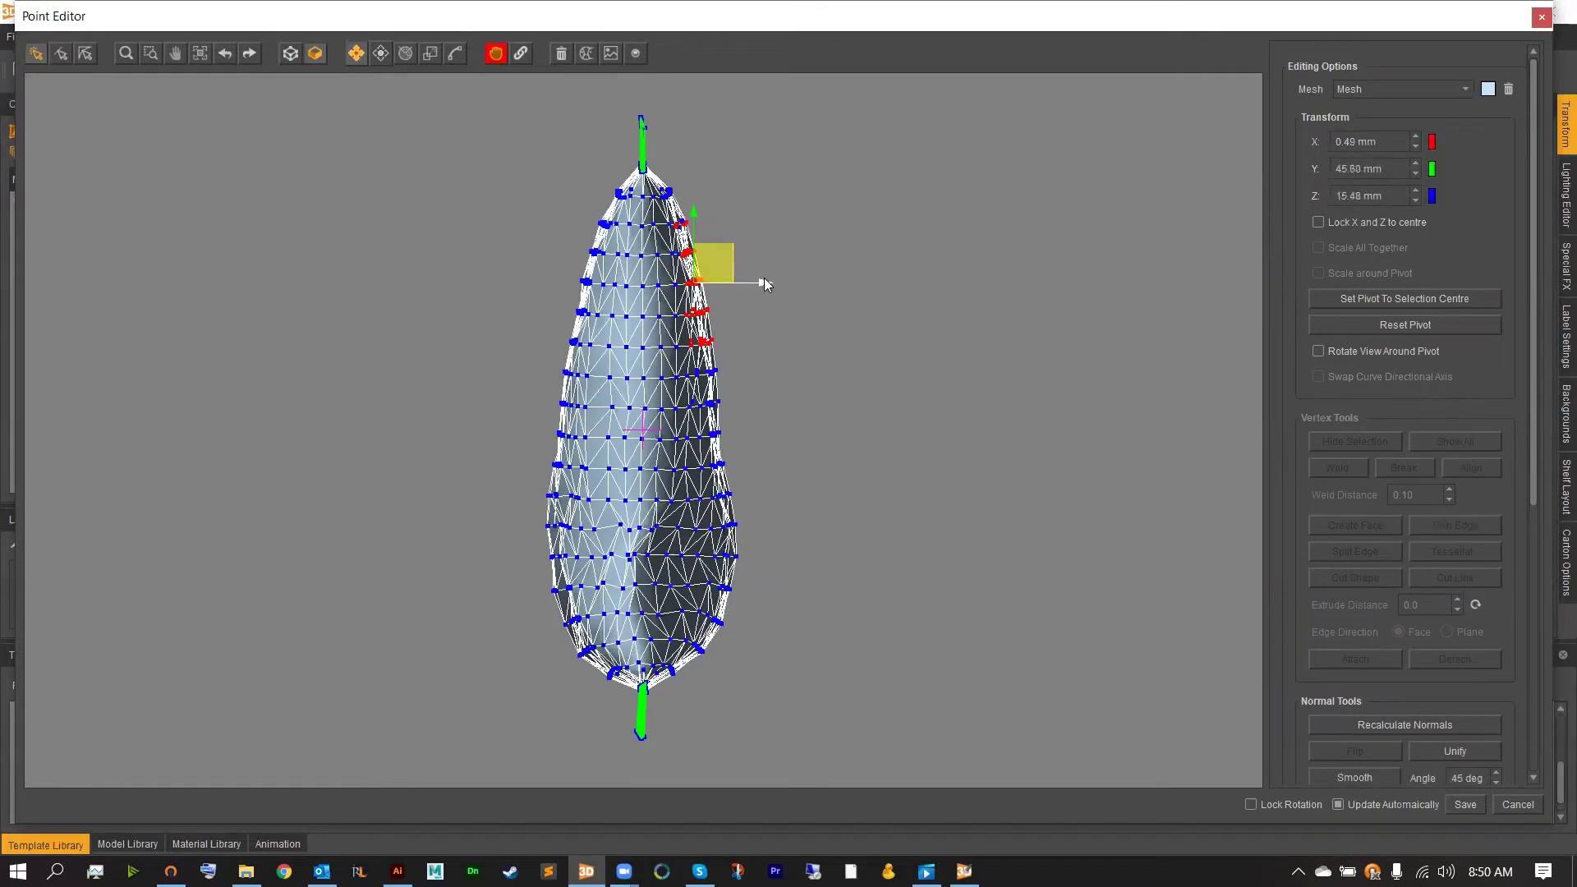
pyautogui.click(834, 378)
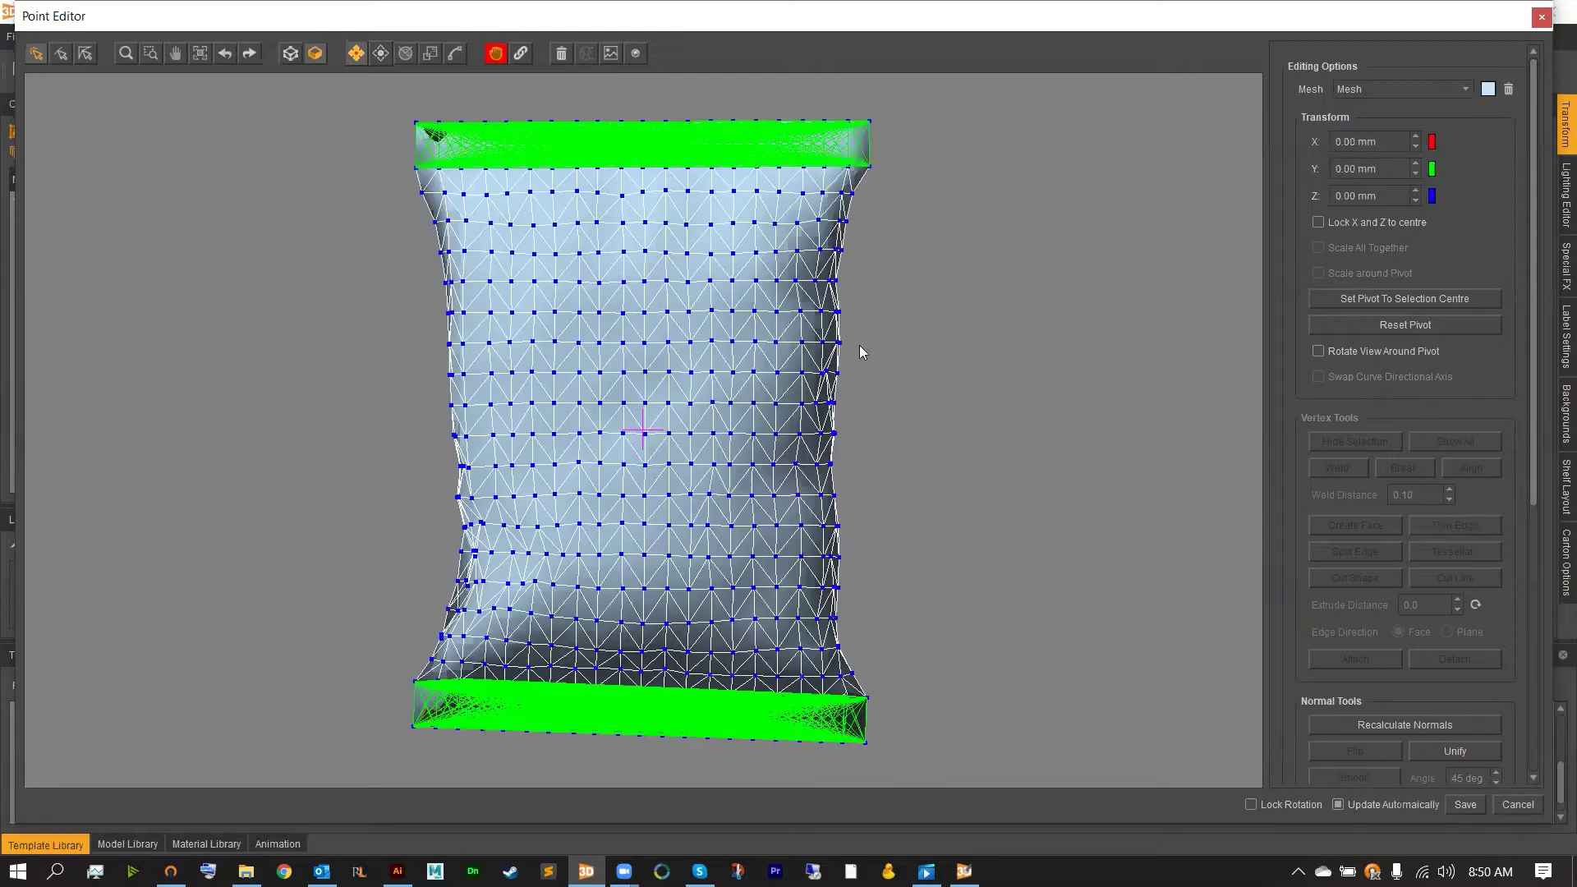
pyautogui.hotkey('ctrl', 'a')
pyautogui.click(958, 446)
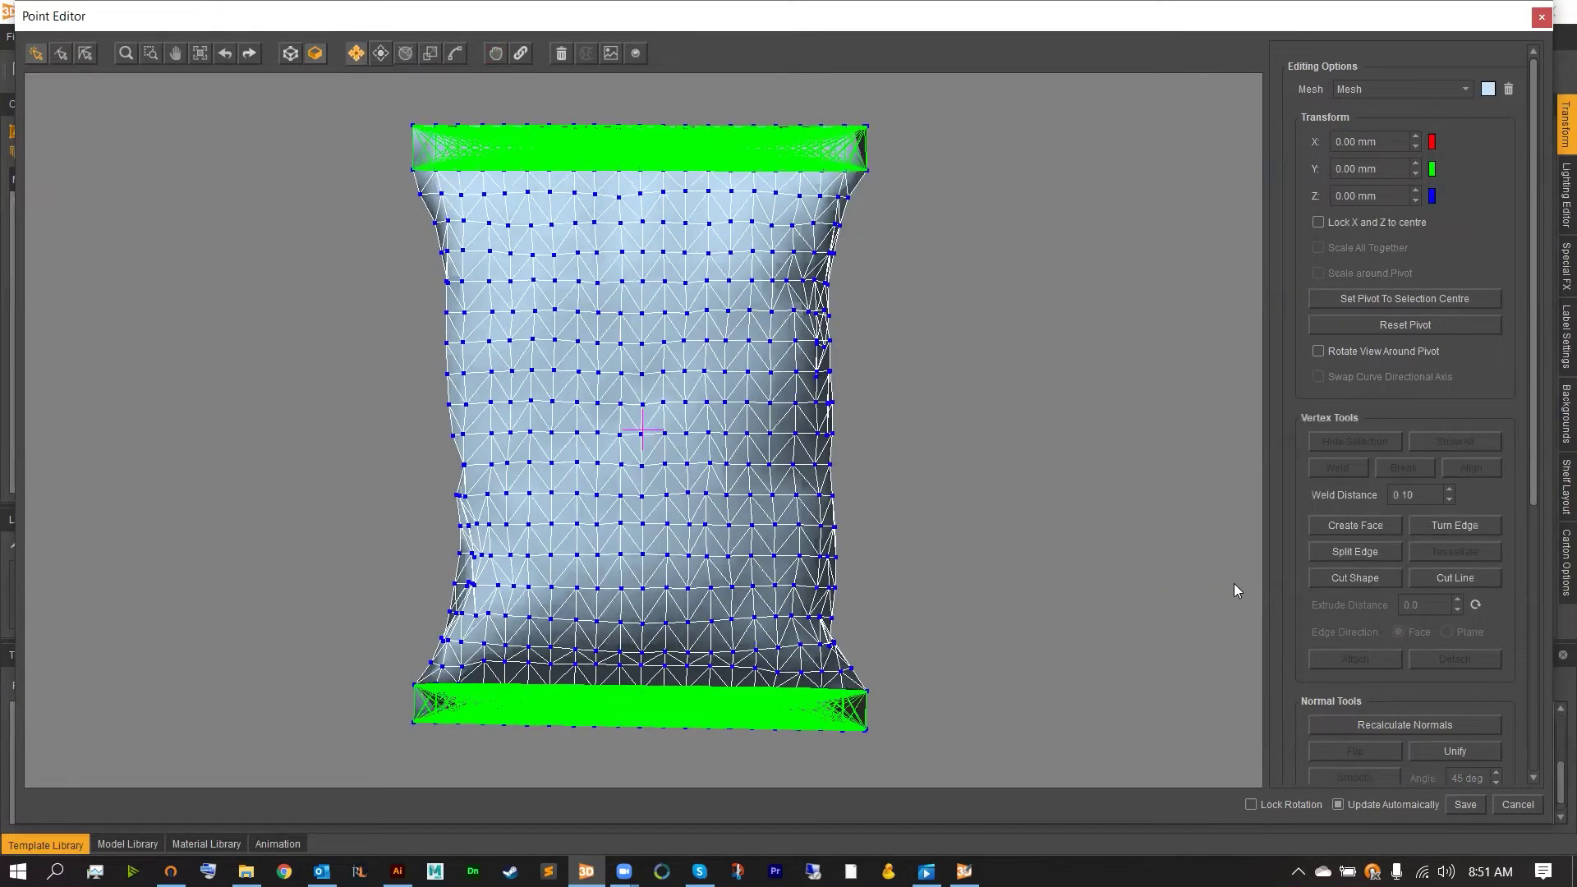
pyautogui.scroll(-5, 1287, 535)
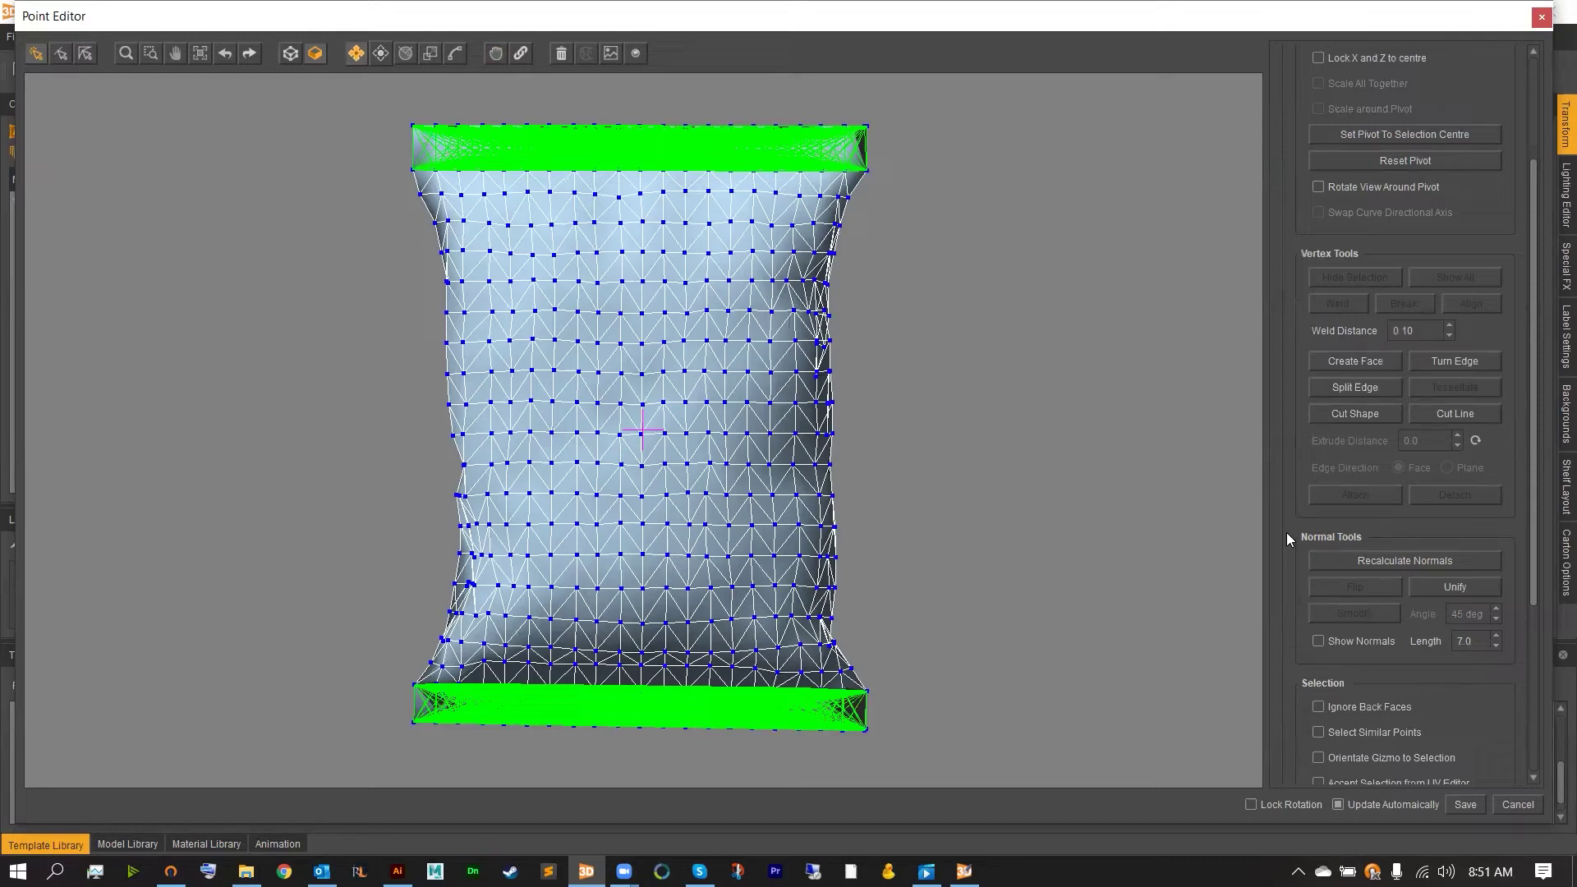
# Step: Select the bag body faces between the seals and apply Smooth normals to soften the shading
pyautogui.scroll(-1, 1286, 532)
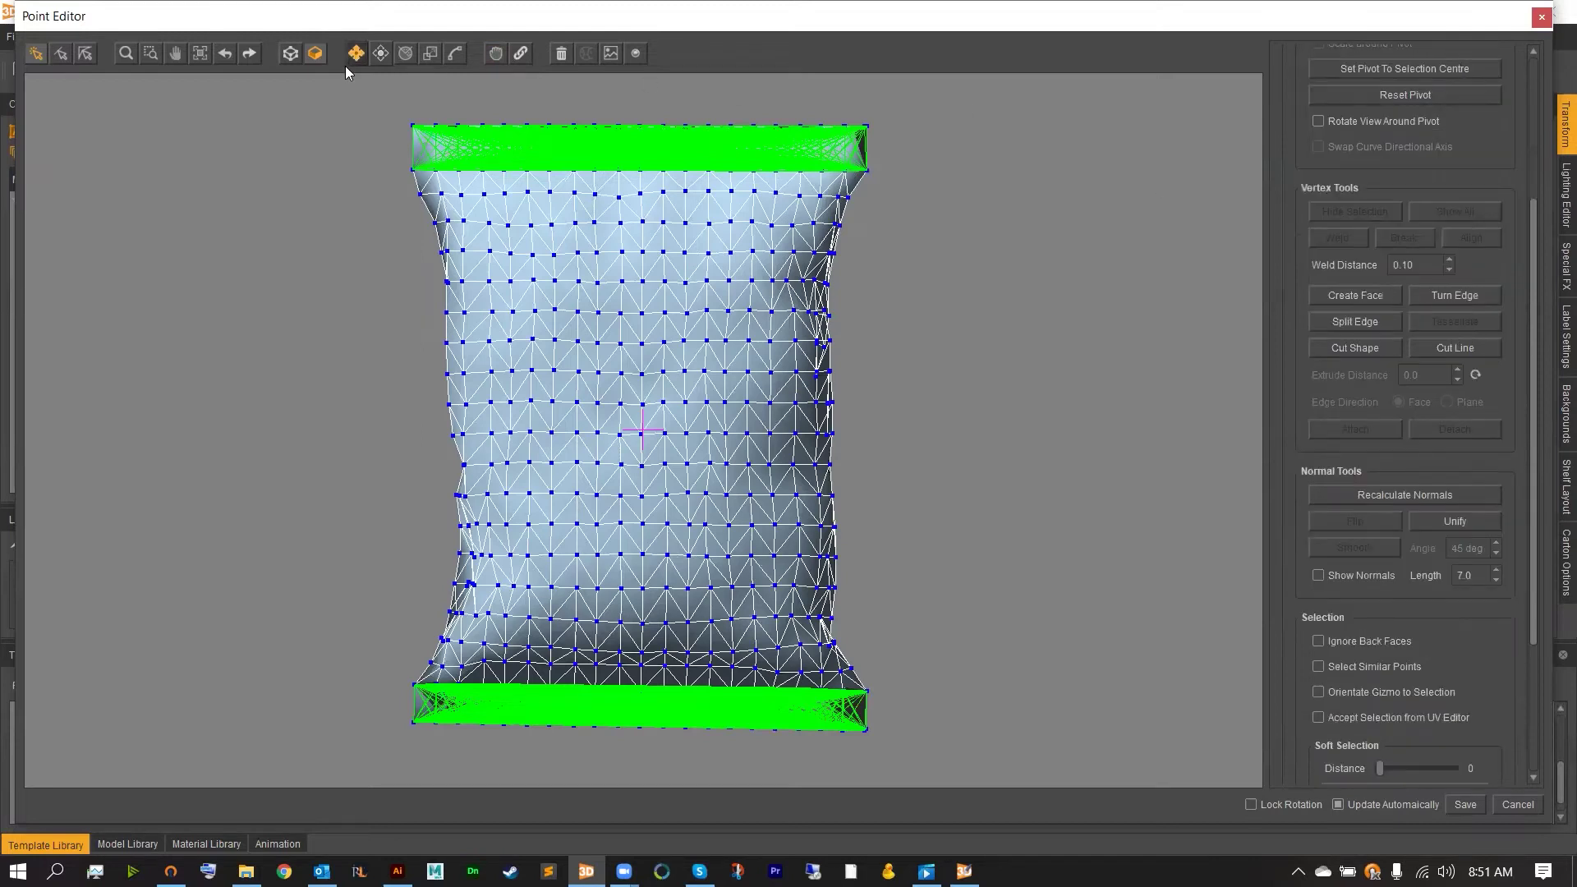
pyautogui.click(89, 56)
pyautogui.moveTo(391, 115); pyautogui.dragTo(883, 750)
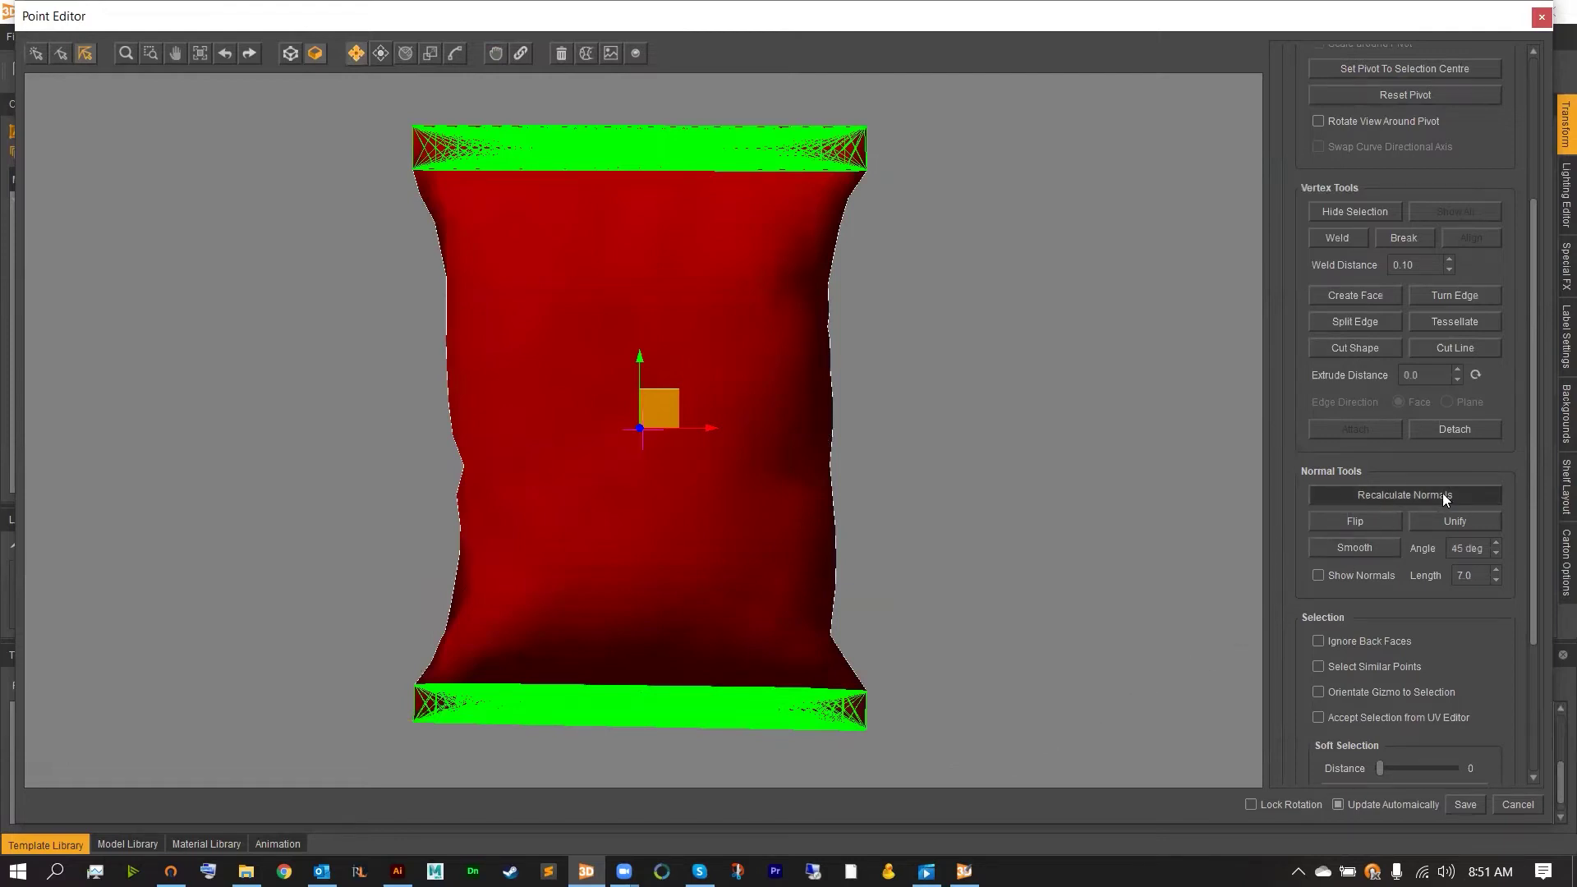
pyautogui.click(1481, 496)
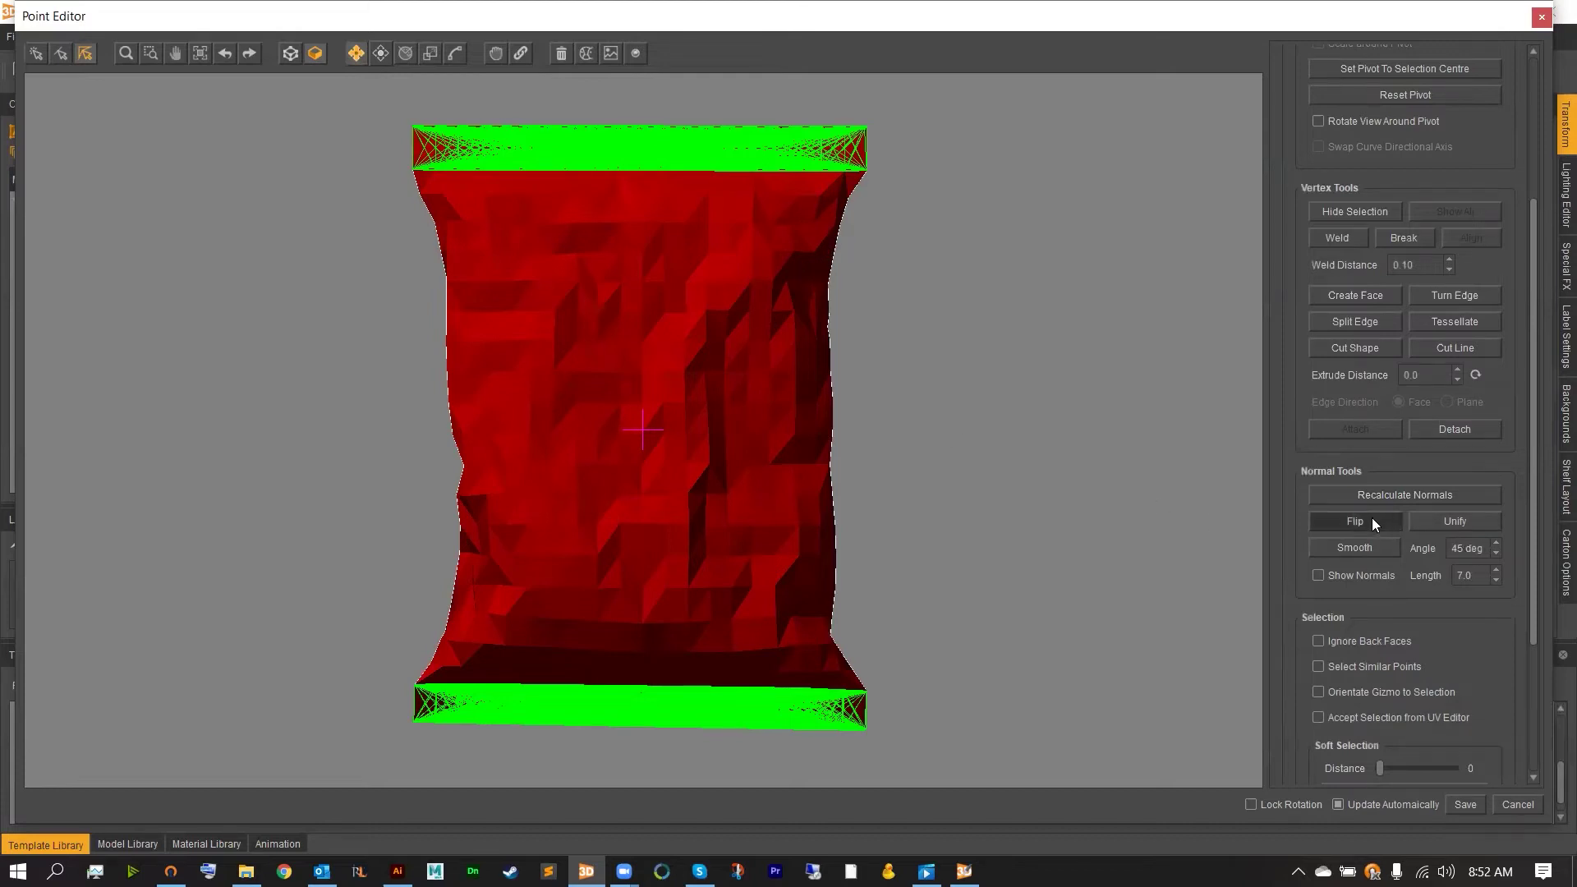
pyautogui.click(1381, 555)
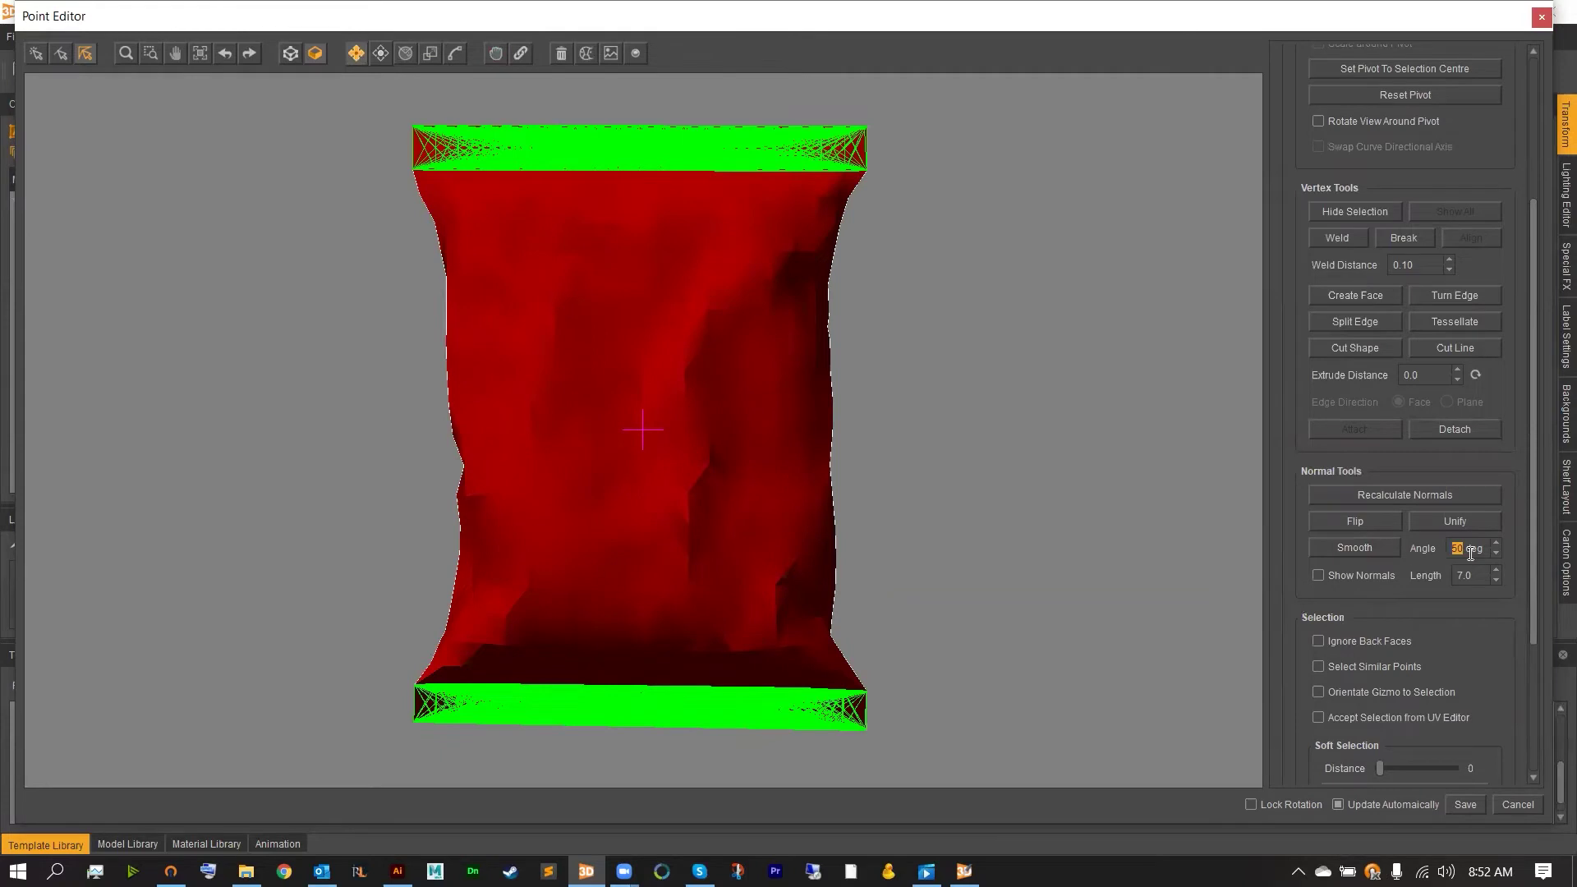
pyautogui.click(1361, 549)
pyautogui.click(1375, 546)
pyautogui.click(932, 561)
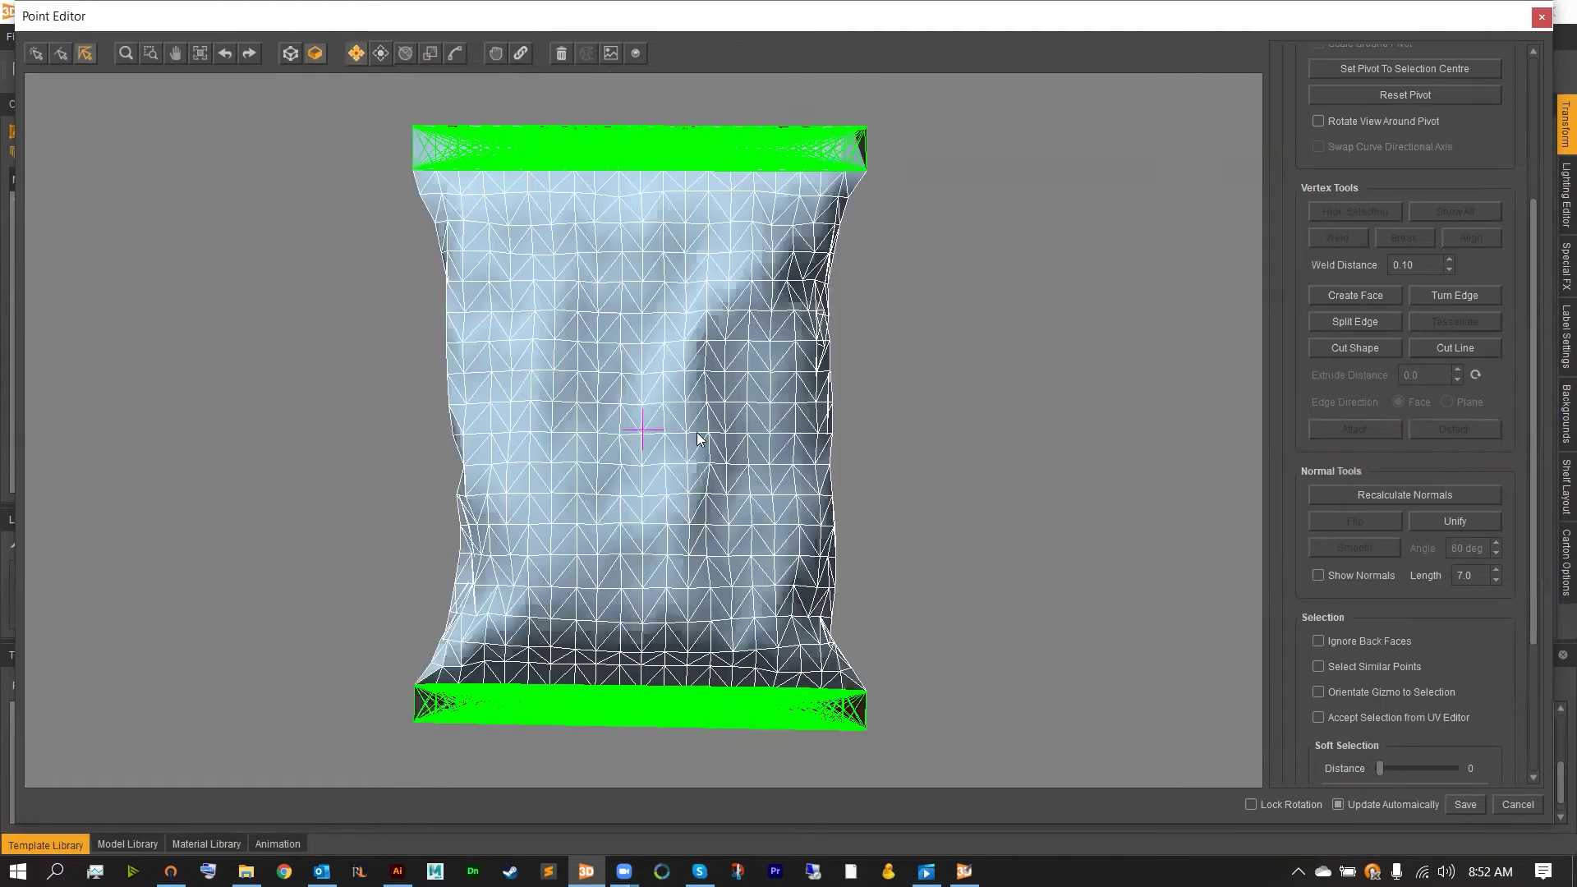
pyautogui.moveTo(987, 407); pyautogui.dragTo(844, 407, button='middle')
# Step: Select the mesh points and use Clear All Links to remove every seal constraint
pyautogui.click(35, 54)
pyautogui.click(413, 125)
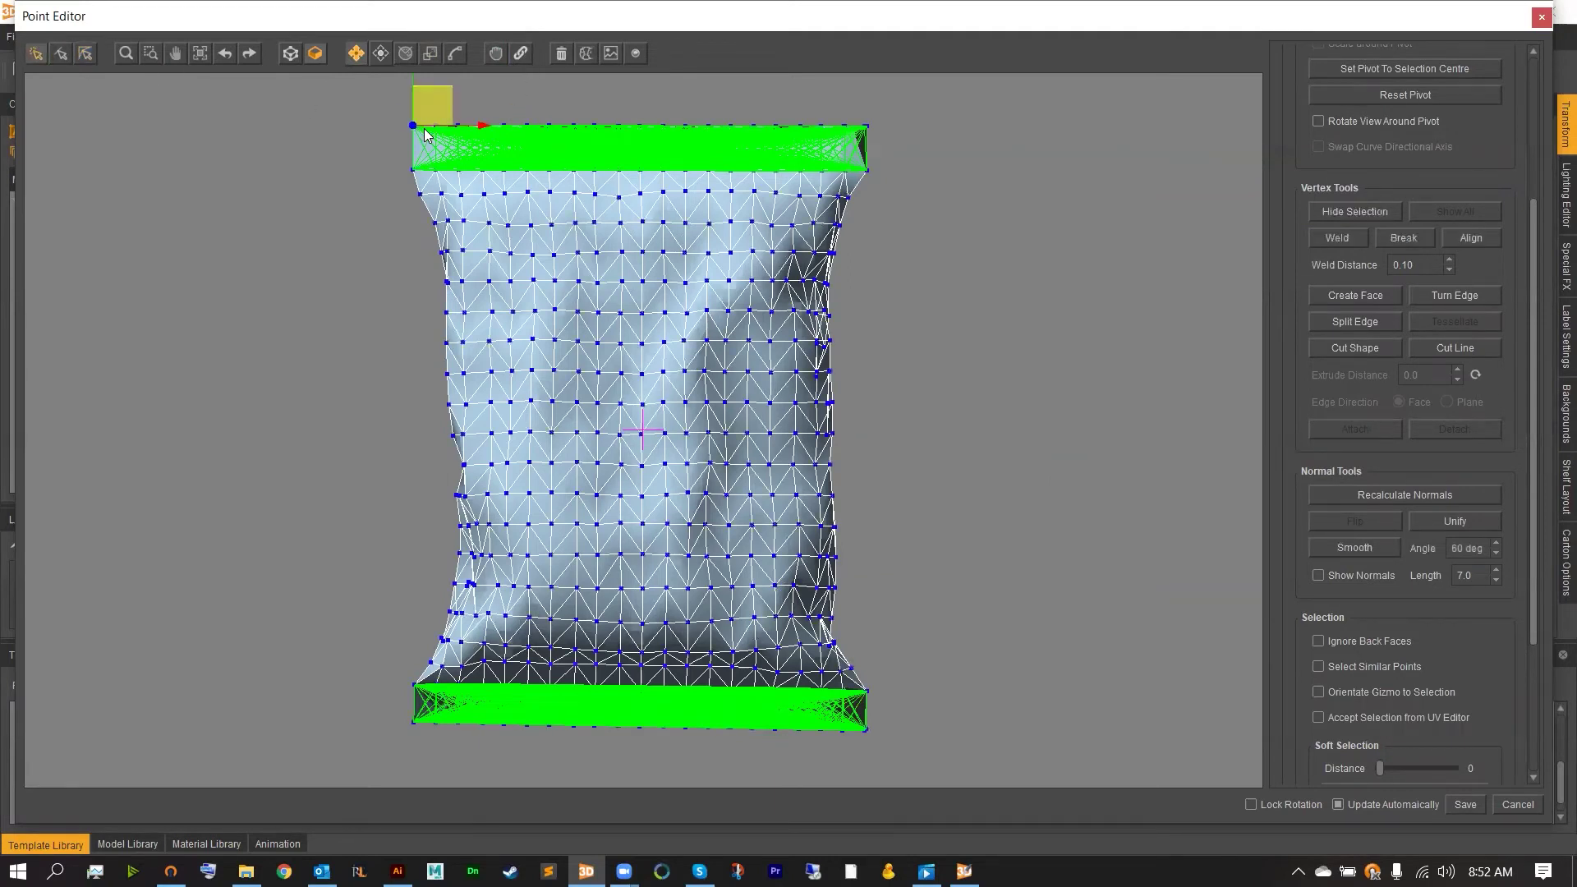
pyautogui.click(529, 54)
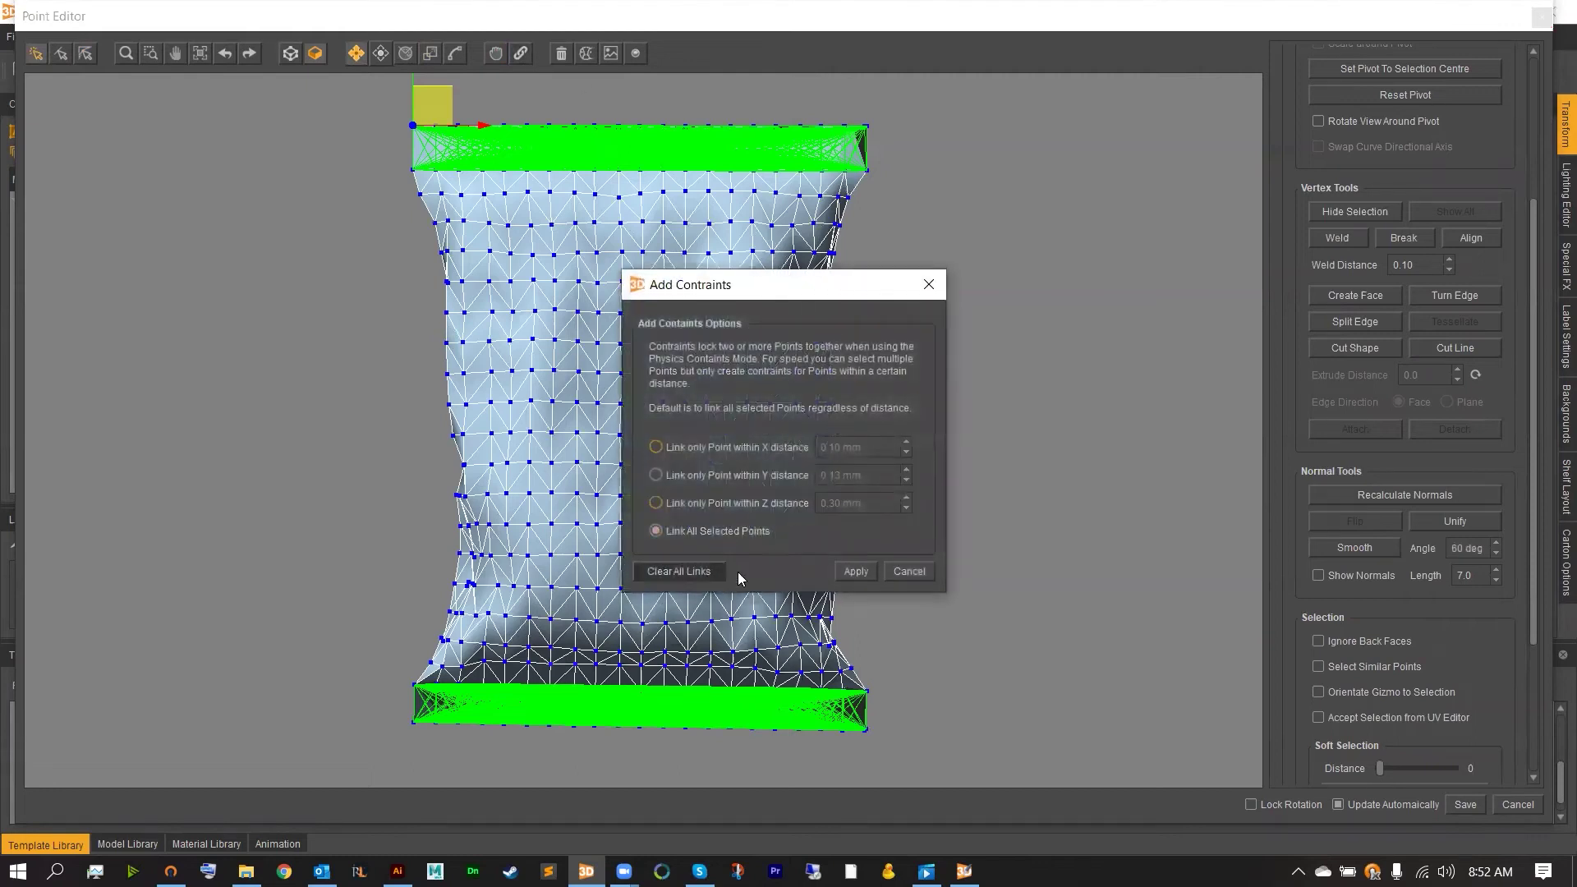
pyautogui.click(701, 568)
pyautogui.click(941, 362)
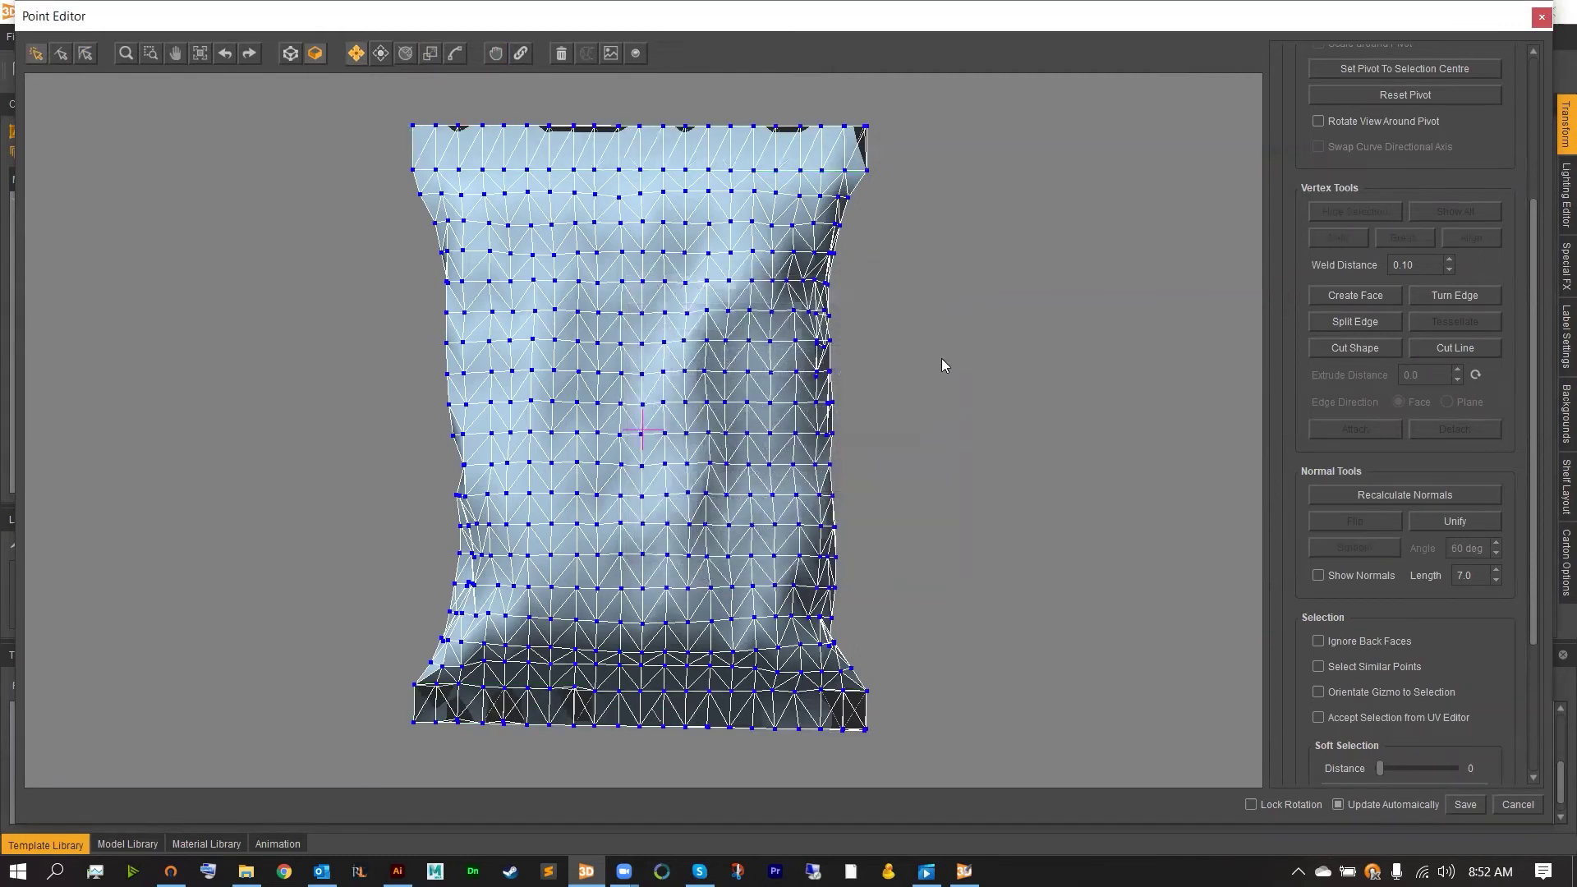
# Step: Turn on Ignore Back Faces and zoom into the bag's top edge
pyautogui.click(1317, 641)
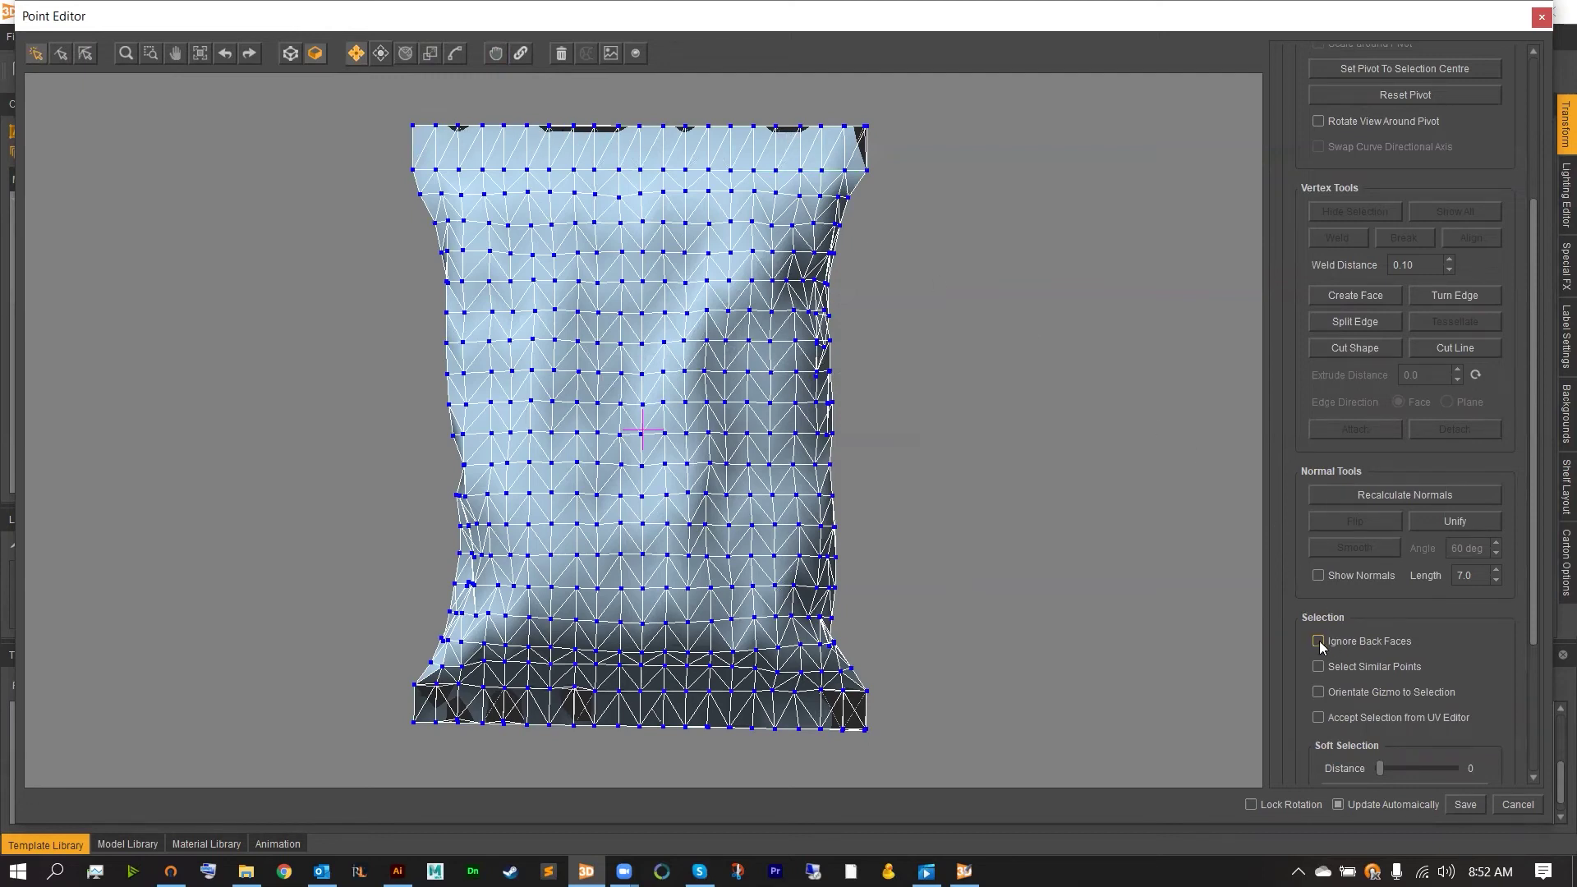
pyautogui.click(150, 54)
pyautogui.moveTo(392, 111); pyautogui.dragTo(895, 201)
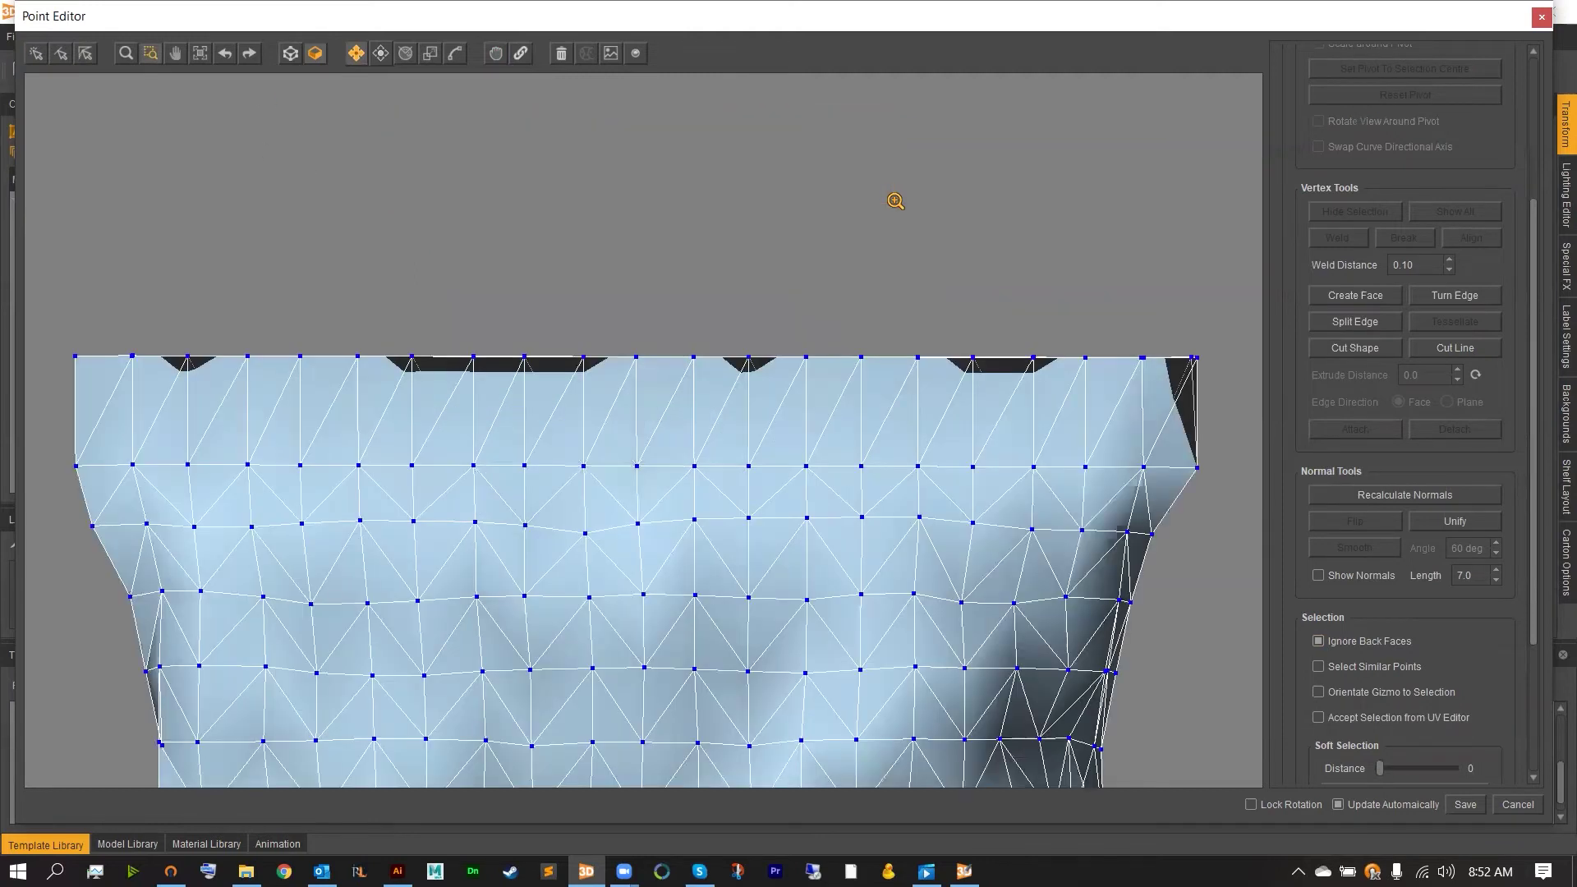
pyautogui.click(35, 53)
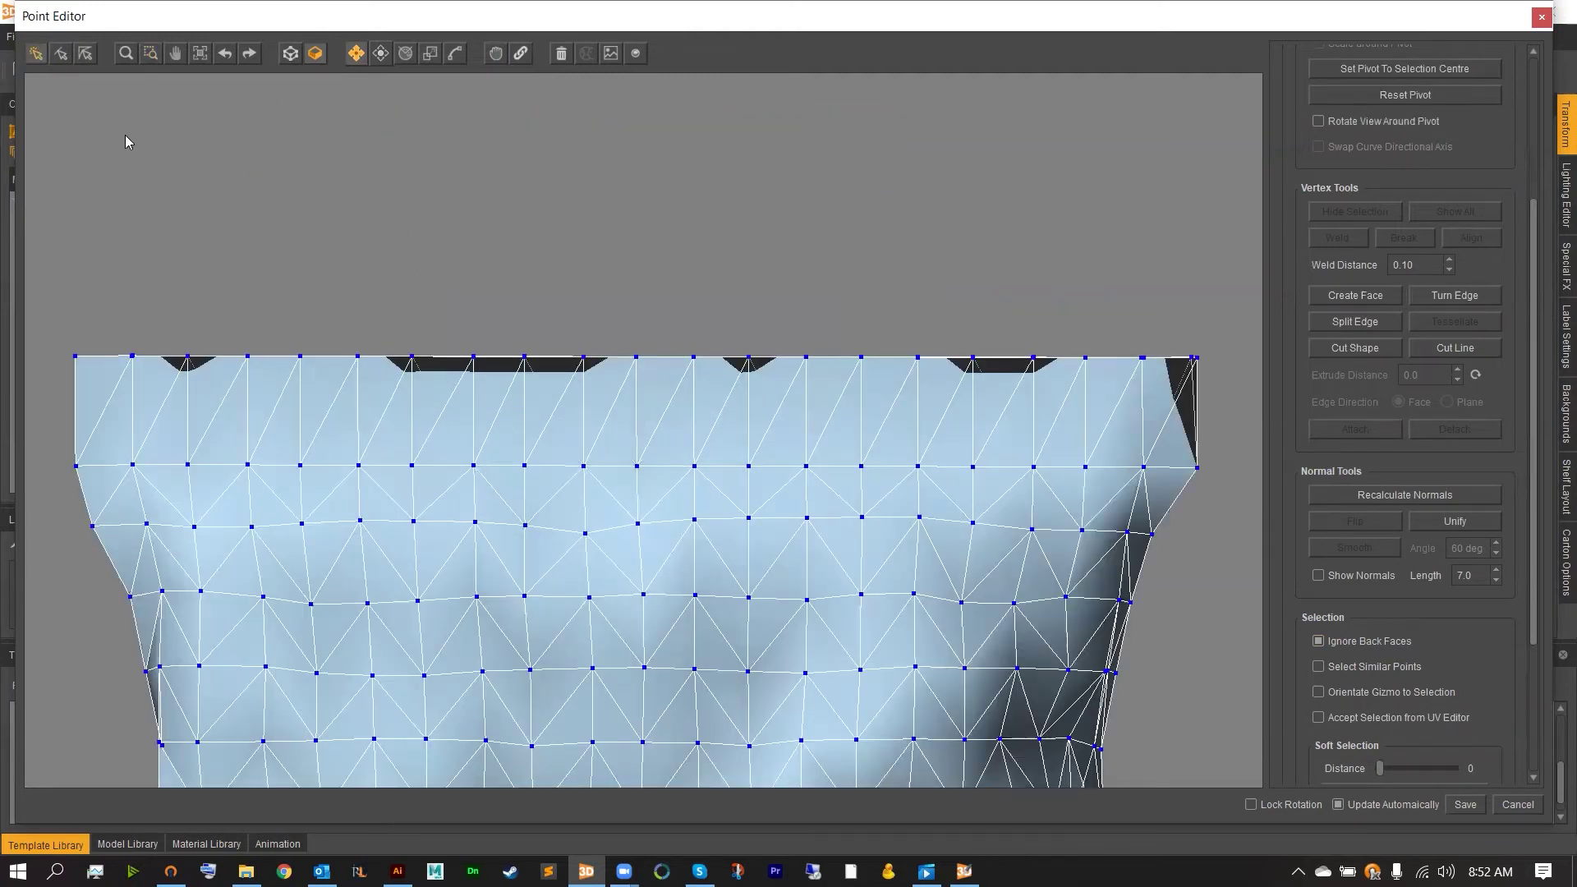
# Step: Move the notch points up onto the top edge, from left notch to top-right corner
pyautogui.click(188, 365)
pyautogui.moveTo(299, 320); pyautogui.dragTo(292, 330, button='middle')
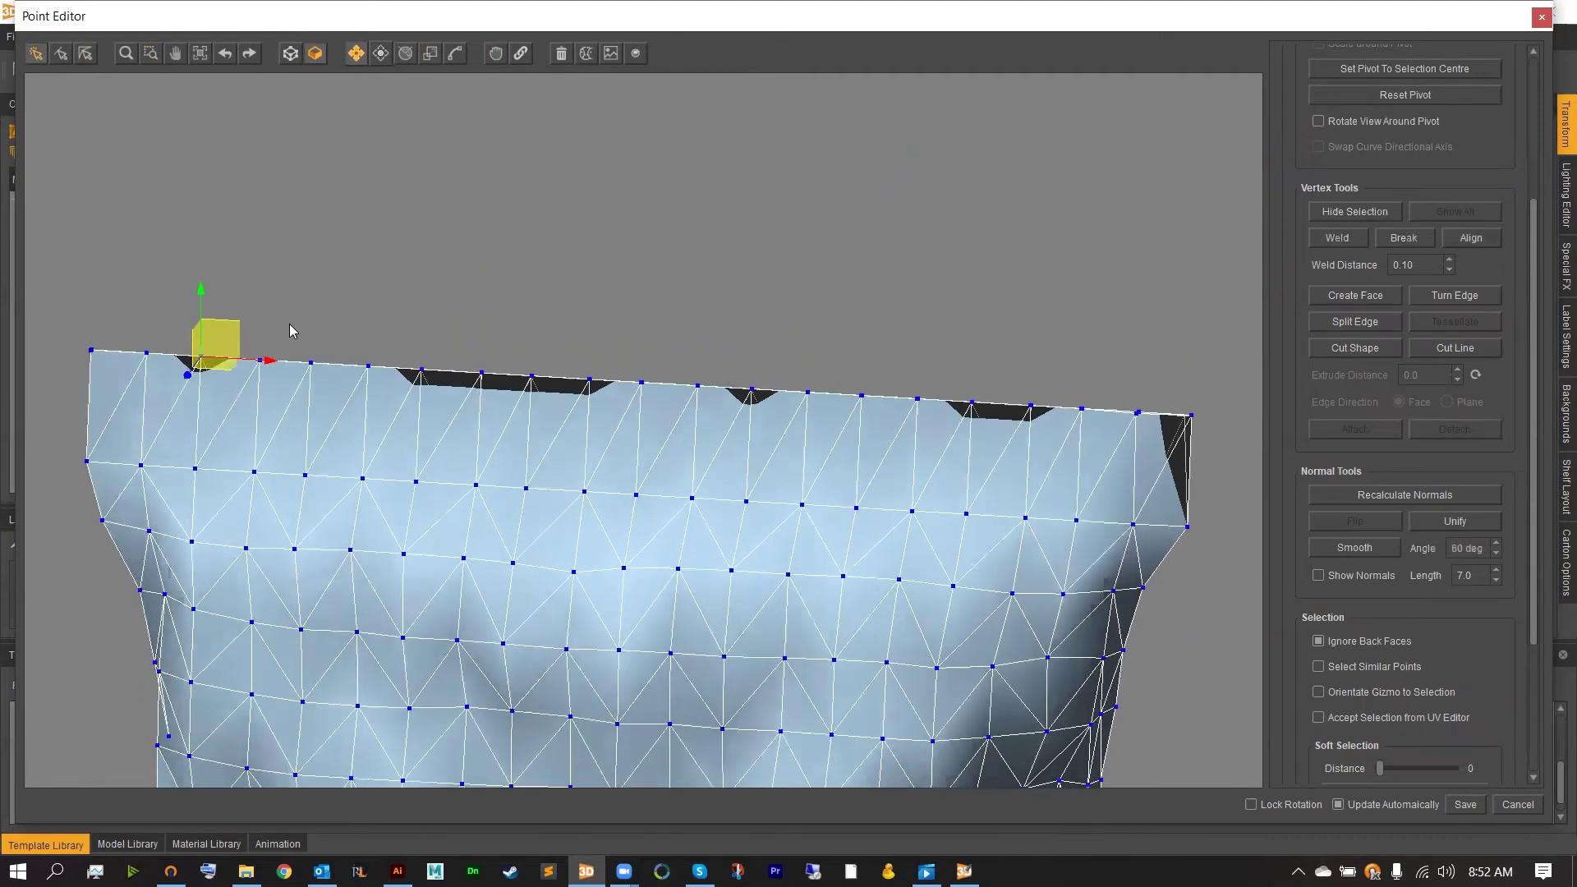
pyautogui.moveTo(188, 375); pyautogui.dragTo(201, 357)
pyautogui.click(436, 364)
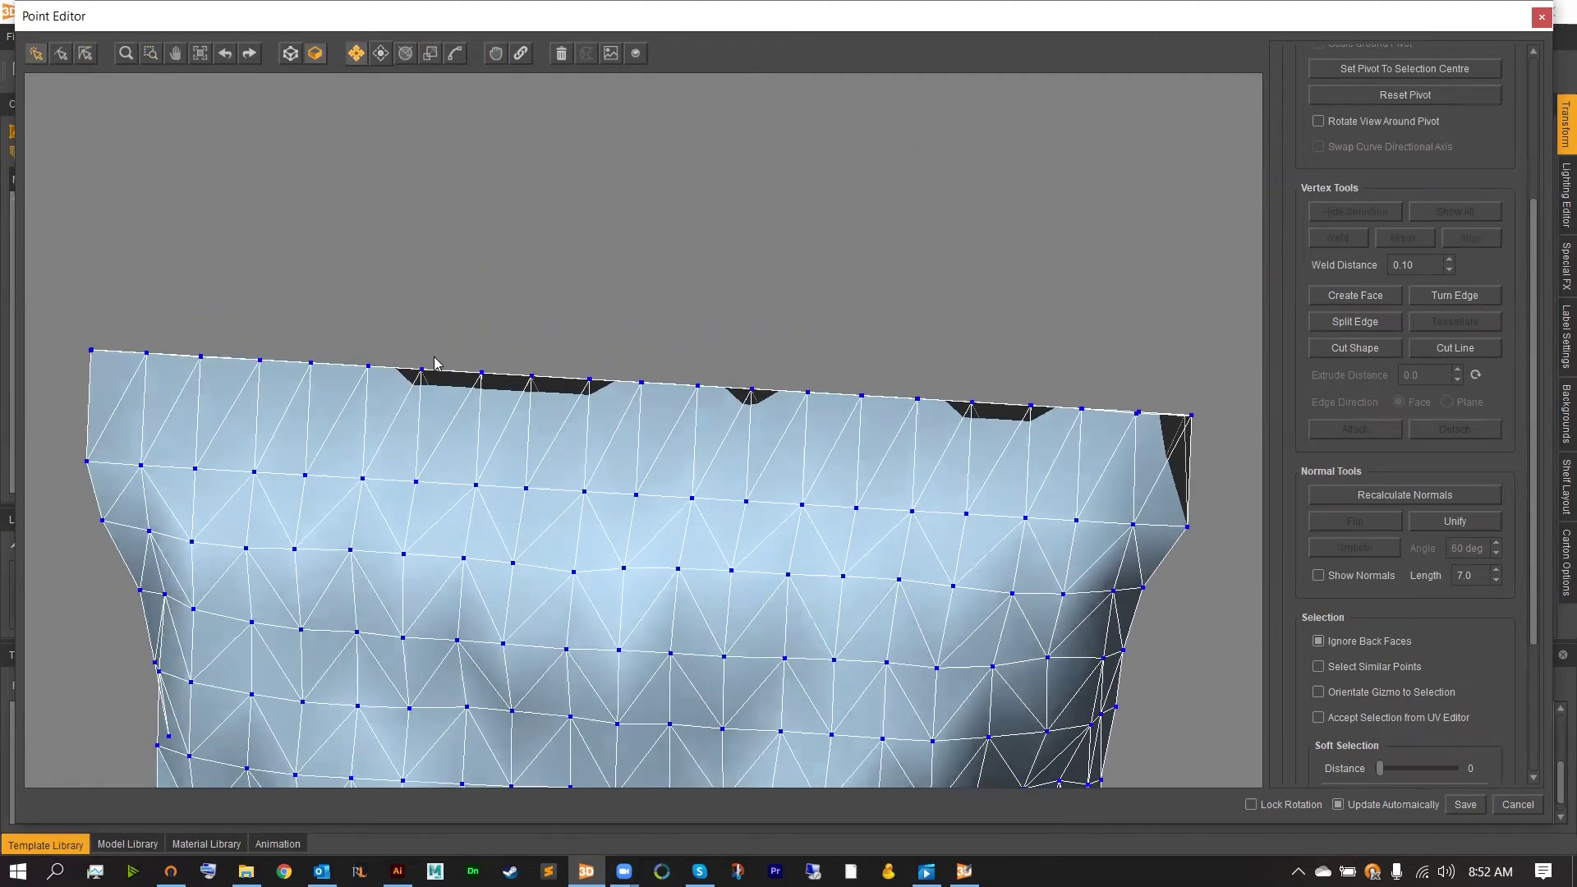
pyautogui.moveTo(404, 353); pyautogui.dragTo(618, 386)
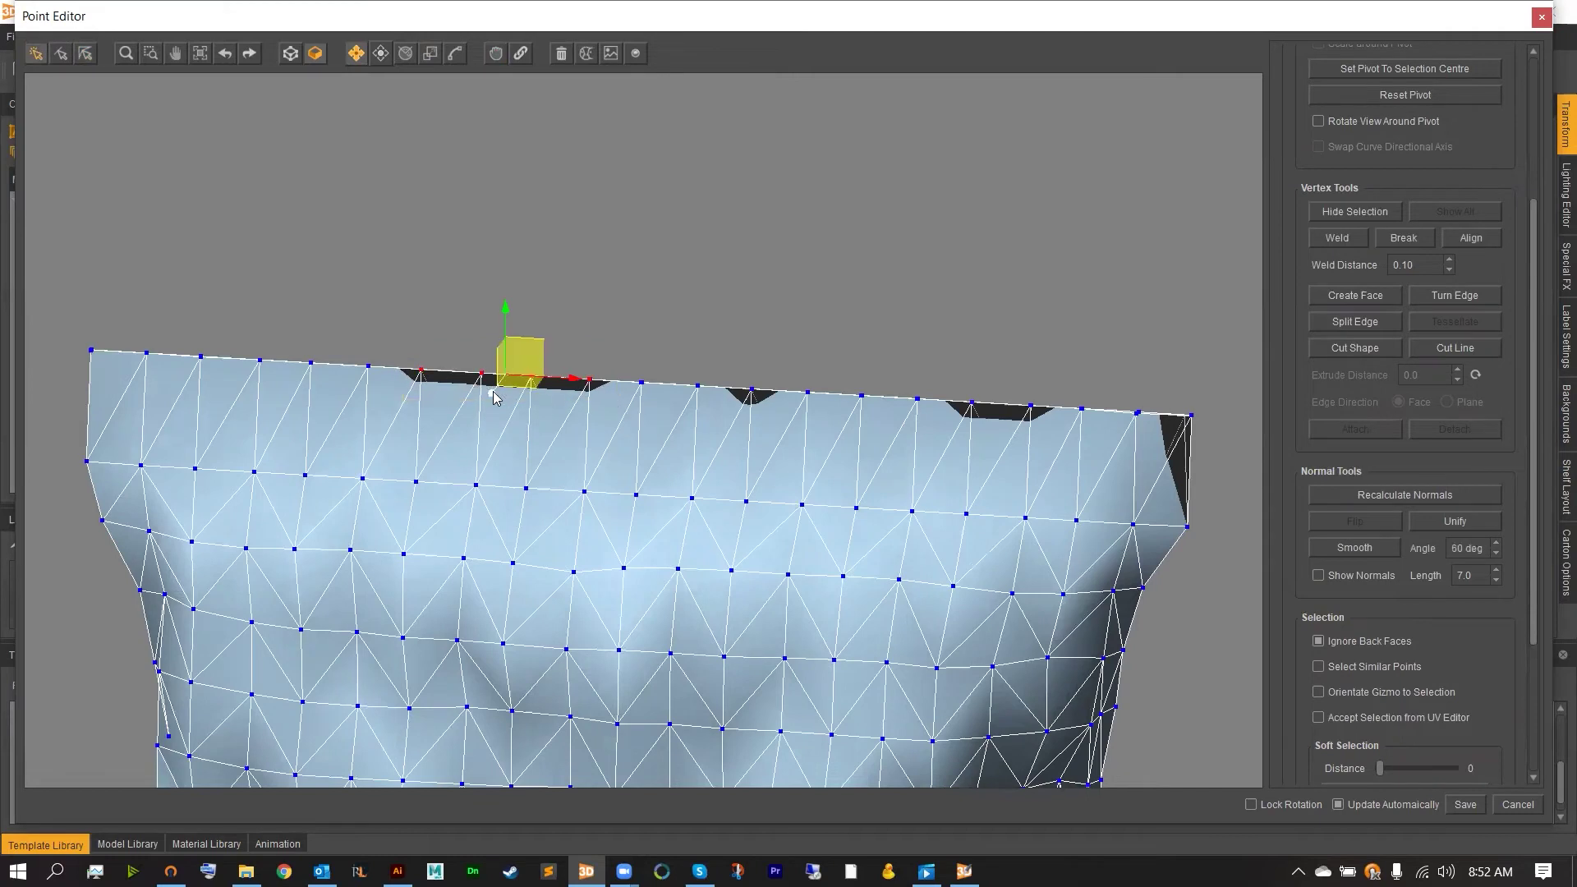
pyautogui.moveTo(723, 355); pyautogui.dragTo(760, 404)
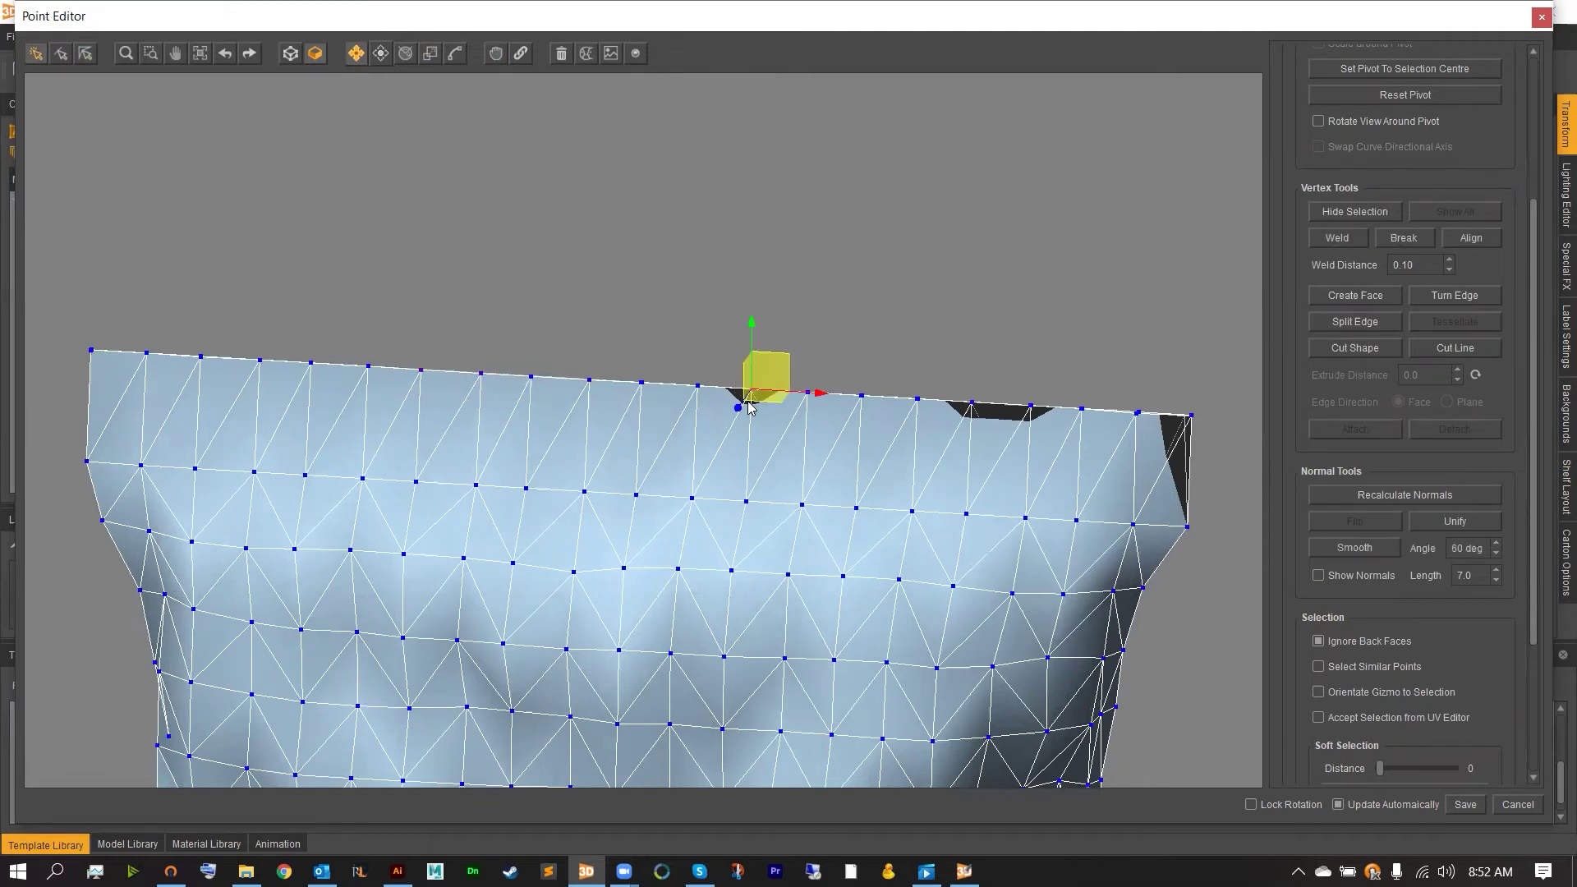
pyautogui.moveTo(943, 376); pyautogui.dragTo(1055, 433)
pyautogui.moveTo(1174, 395); pyautogui.dragTo(1201, 428)
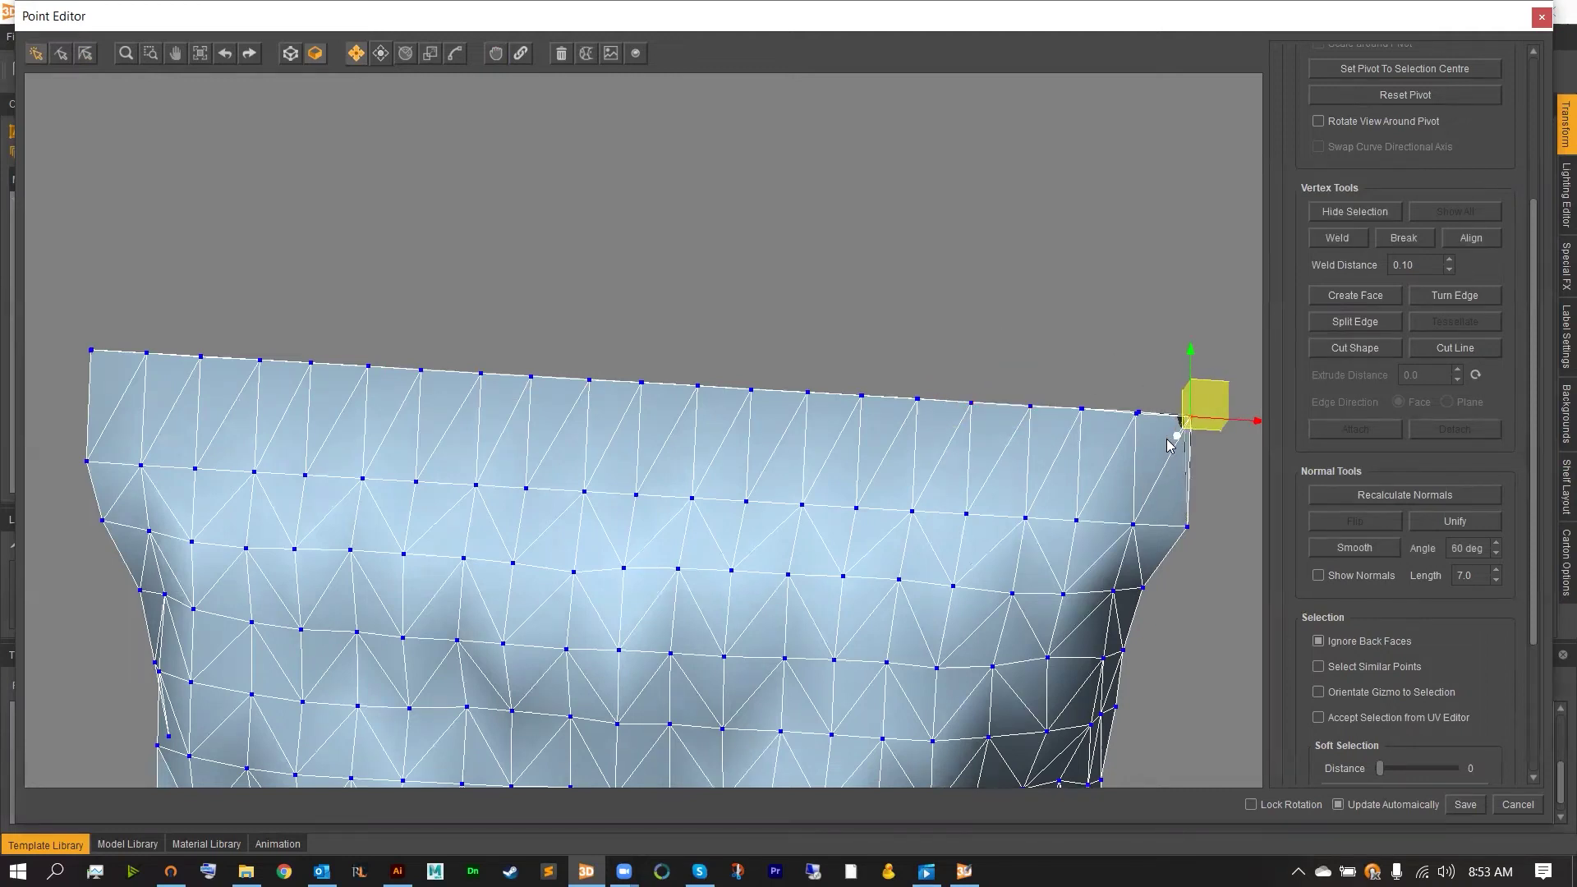
pyautogui.click(1034, 334)
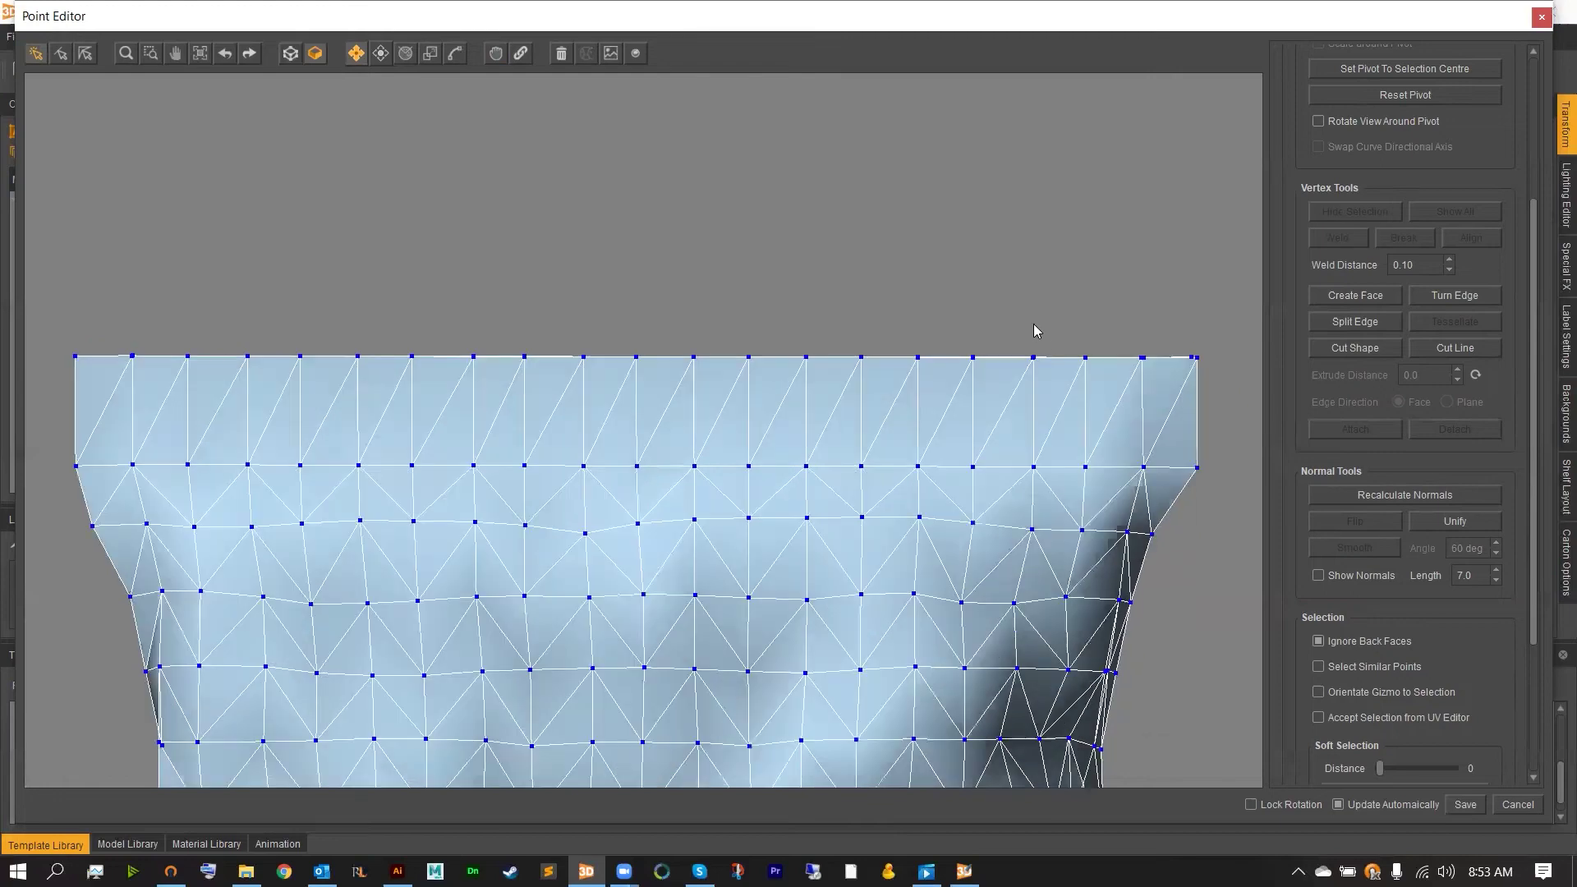
# Step: Pan down to the bottom seal and nudge the point beside the left notch into line
pyautogui.scroll(-10, 749, 376)
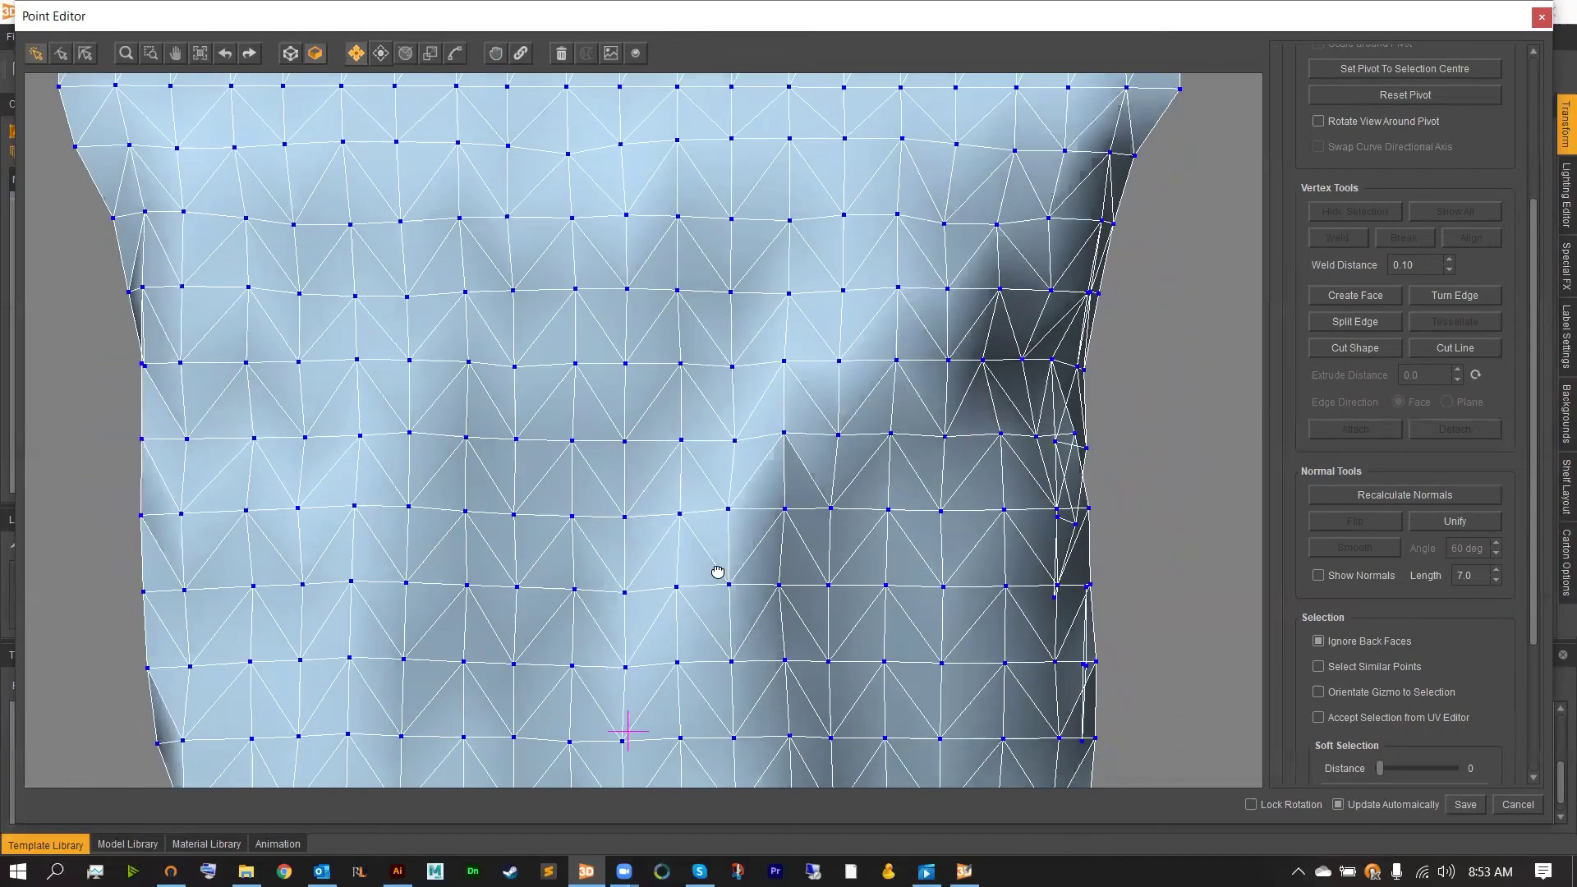
pyautogui.scroll(-10, 707, 514)
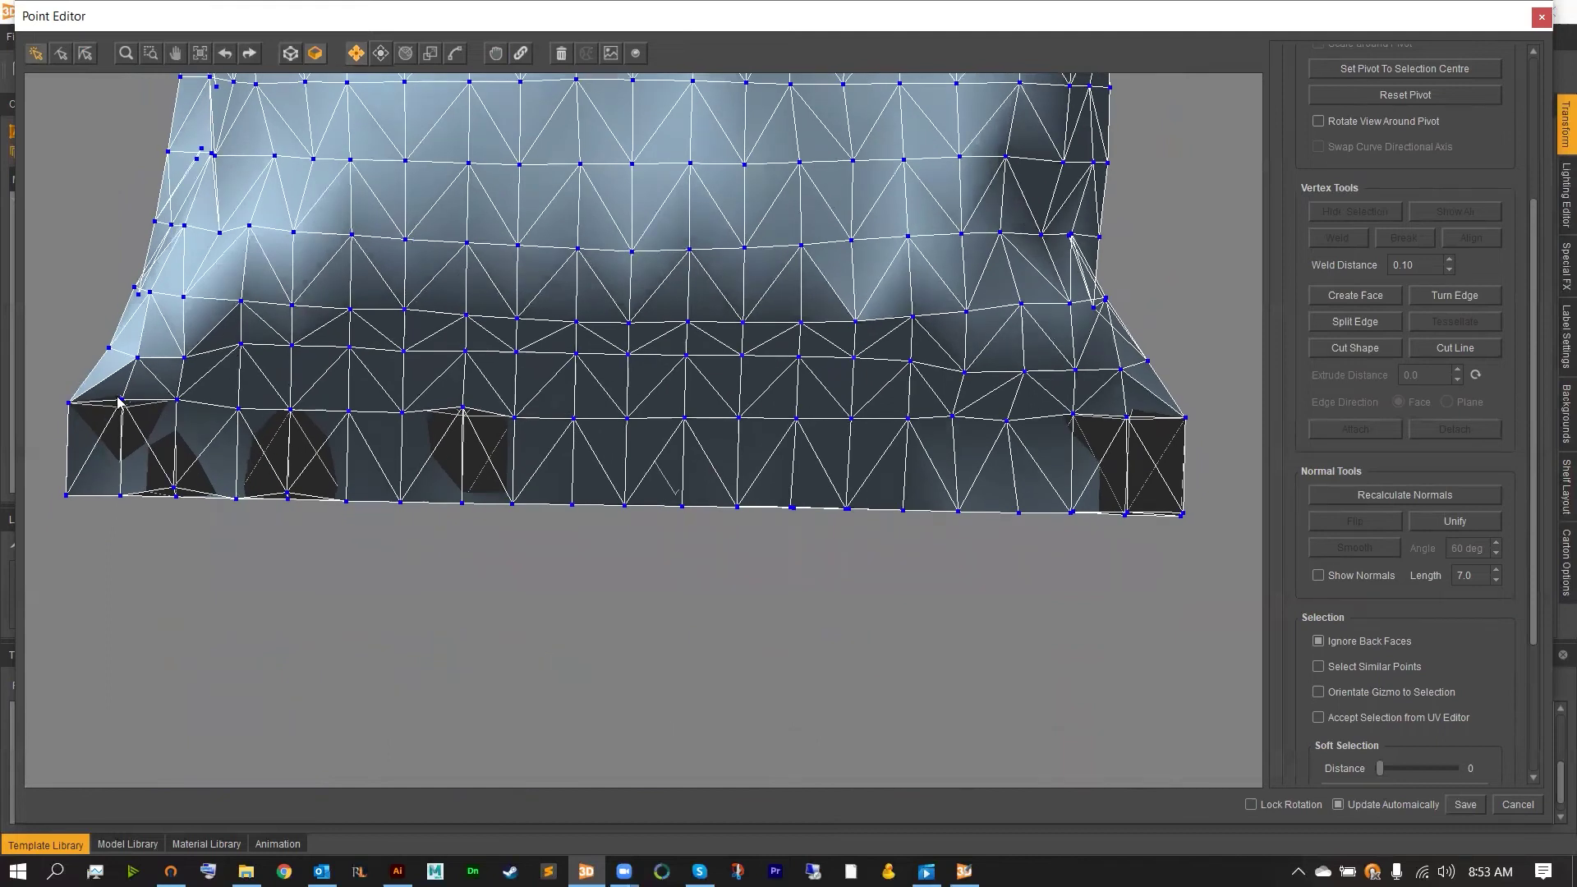
pyautogui.click(118, 402)
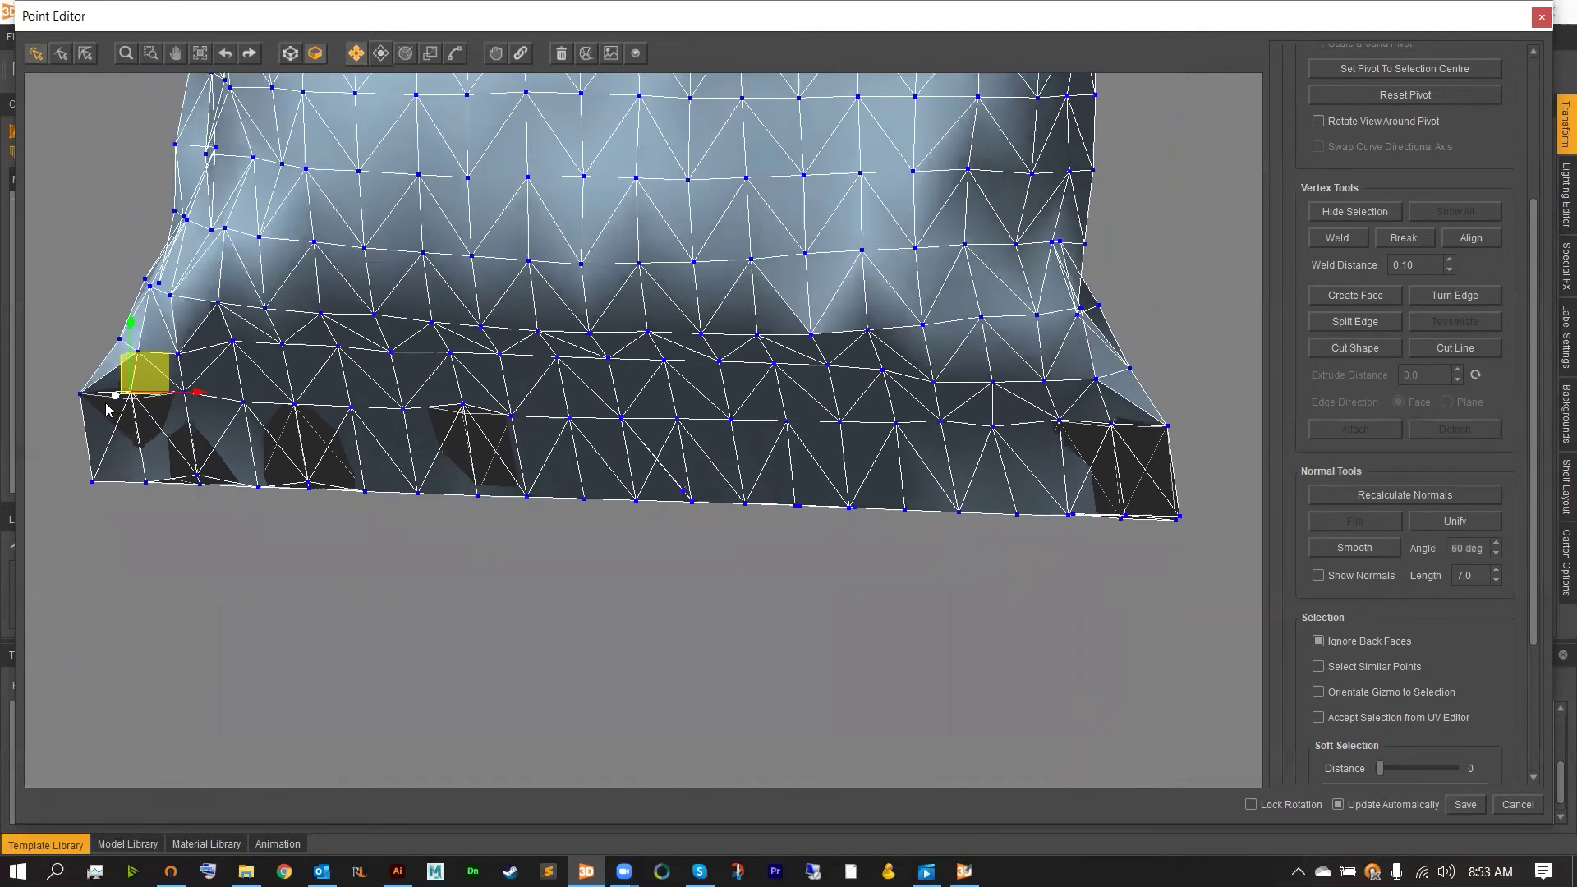
pyautogui.click(198, 483)
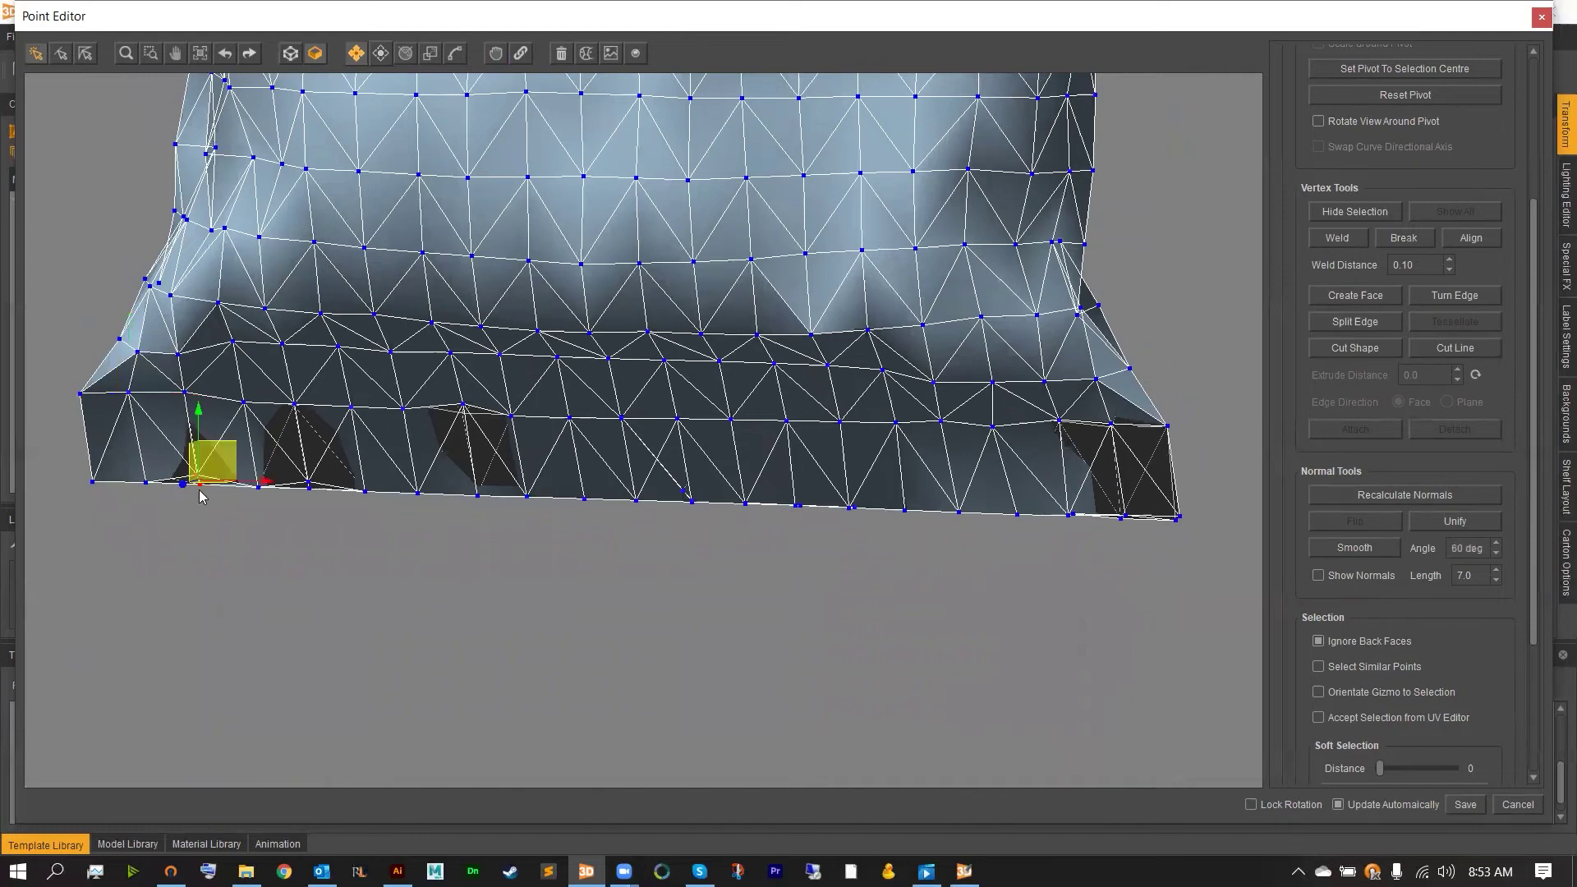
pyautogui.click(288, 499)
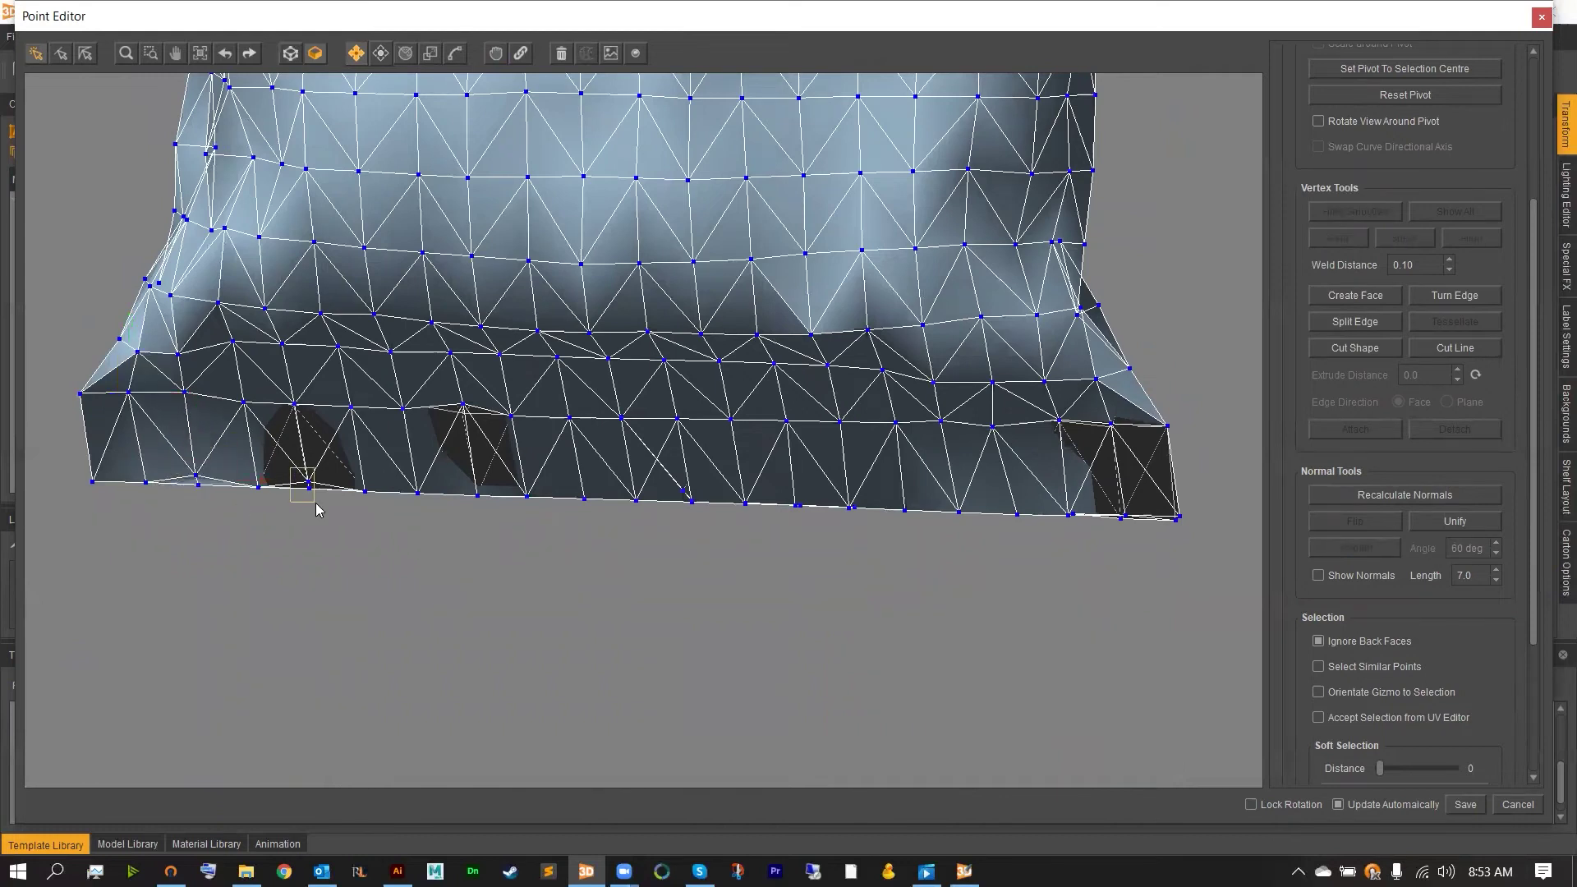
pyautogui.moveTo(287, 499)
pyautogui.mouseDown()
pyautogui.moveTo(232, 496)
pyautogui.moveTo(293, 515)
pyautogui.mouseUp()
pyautogui.click(293, 514)
# Step: Fix the point at the bottom seal's middle notch
pyautogui.click(294, 404)
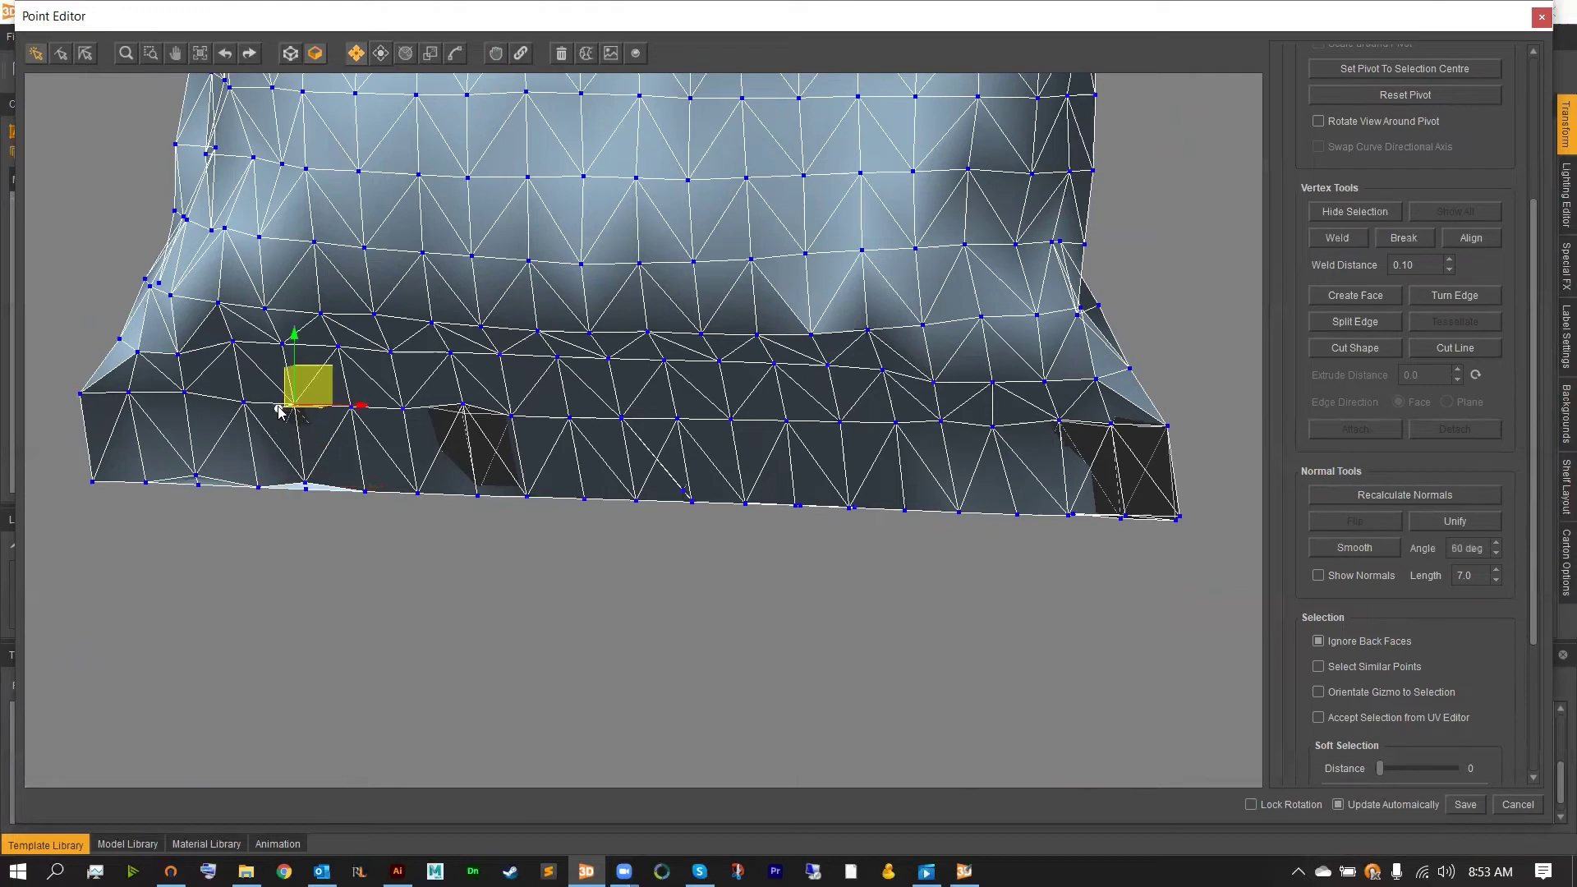
pyautogui.moveTo(449, 398); pyautogui.dragTo(487, 528)
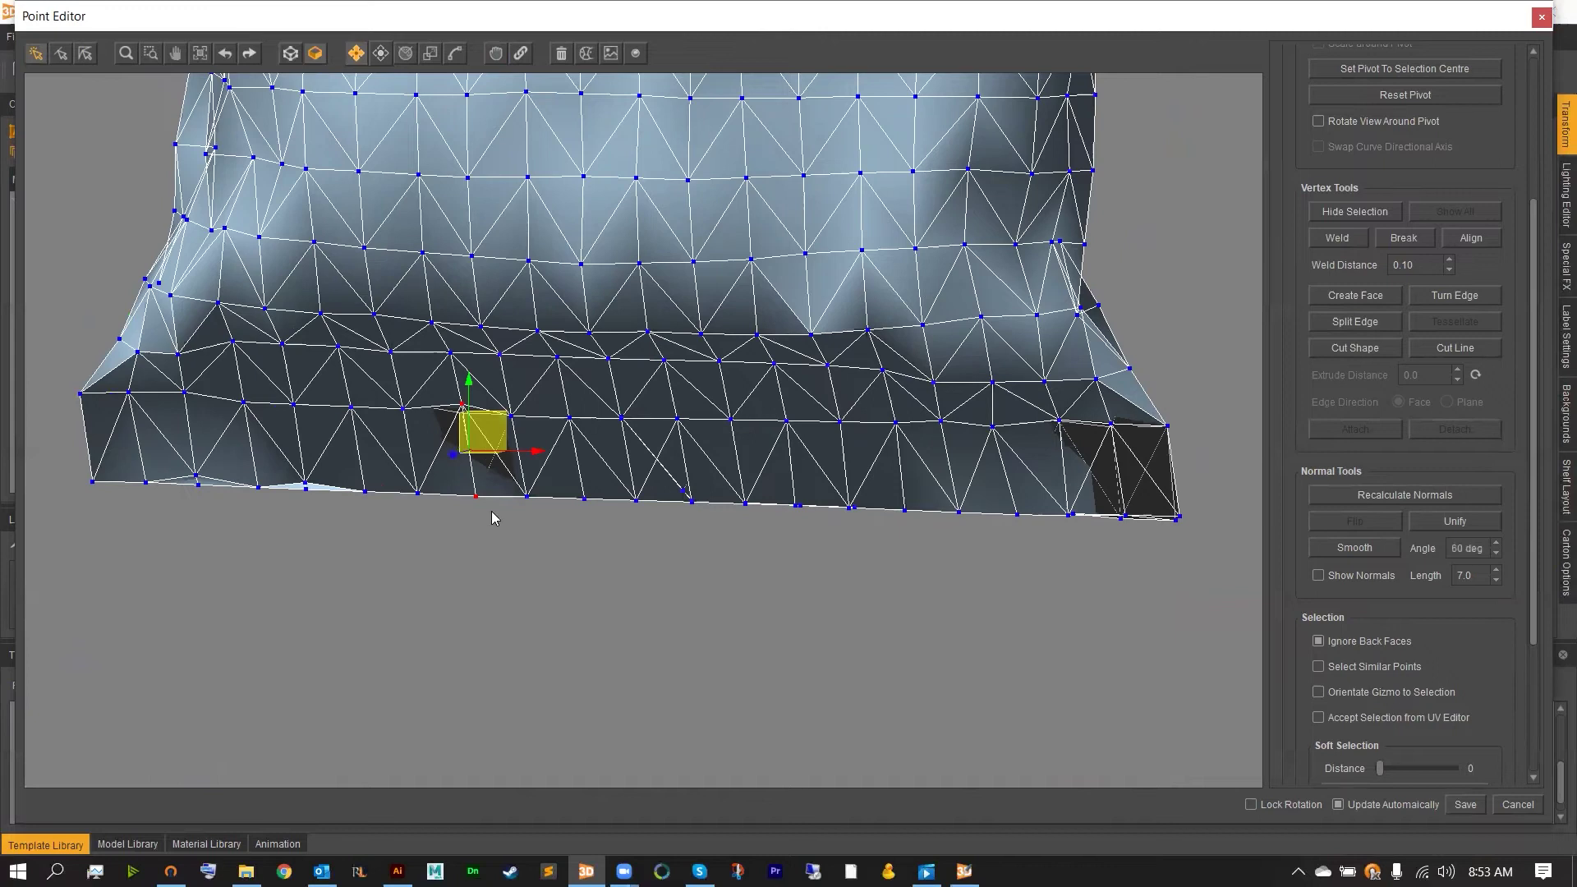
pyautogui.click(492, 518)
pyautogui.moveTo(444, 406); pyautogui.dragTo(472, 427)
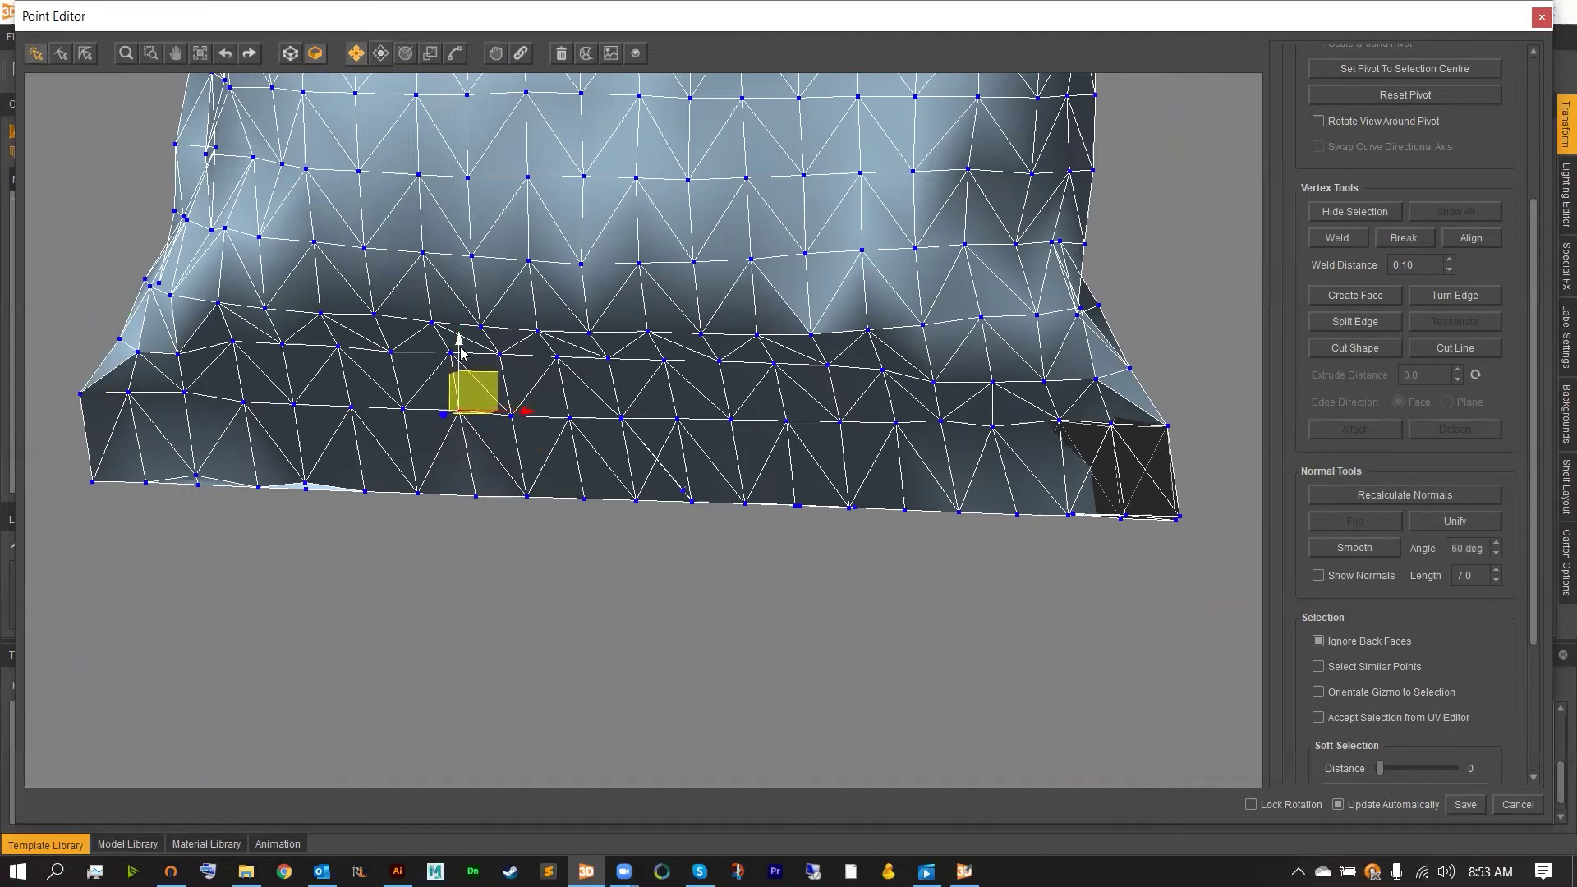
pyautogui.click(926, 731)
# Step: Nudge the bottom-right corner point left to remove the dark faces
pyautogui.click(1080, 436)
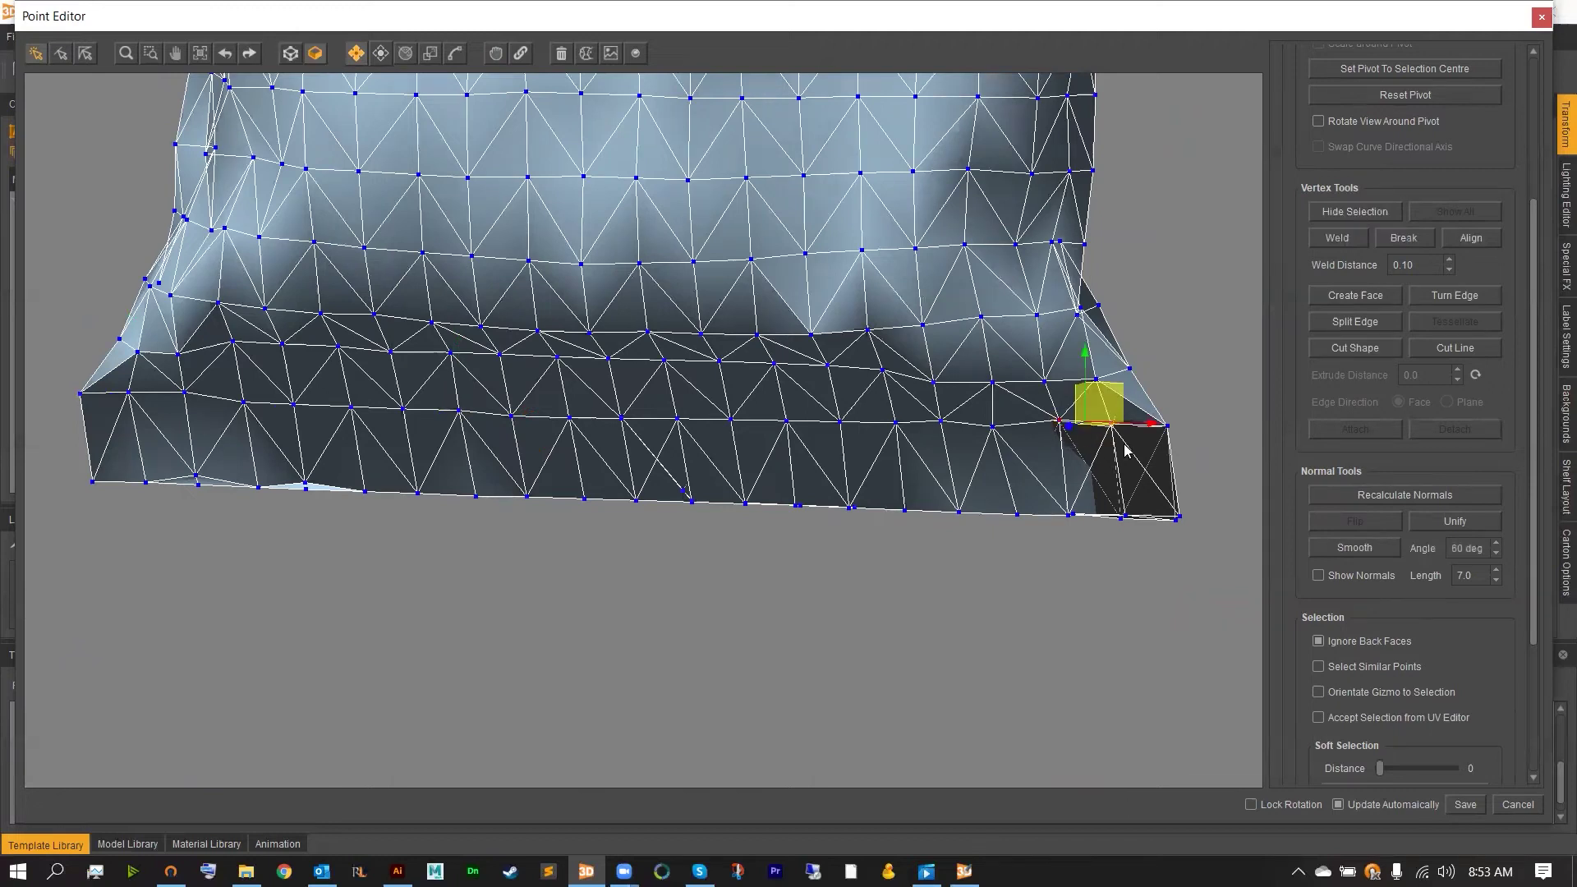
pyautogui.moveTo(1112, 443); pyautogui.dragTo(1087, 454, button='right')
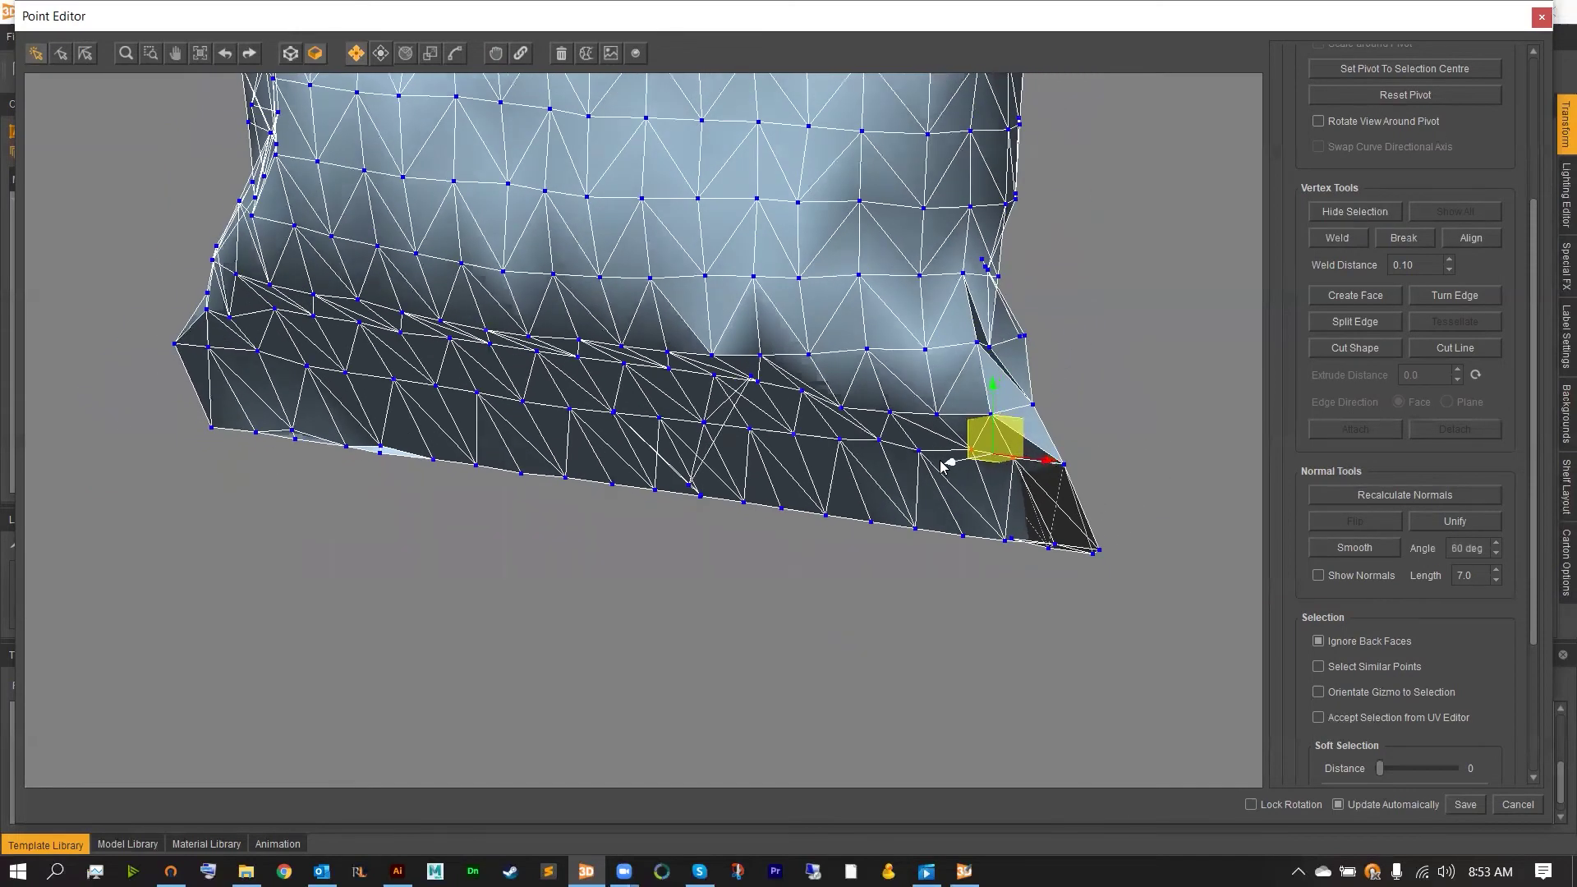
pyautogui.click(1121, 549)
pyautogui.moveTo(1120, 553); pyautogui.dragTo(1082, 542, button='right')
pyautogui.click(1125, 513)
pyautogui.moveTo(1081, 542); pyautogui.dragTo(1058, 544)
pyautogui.click(1011, 588)
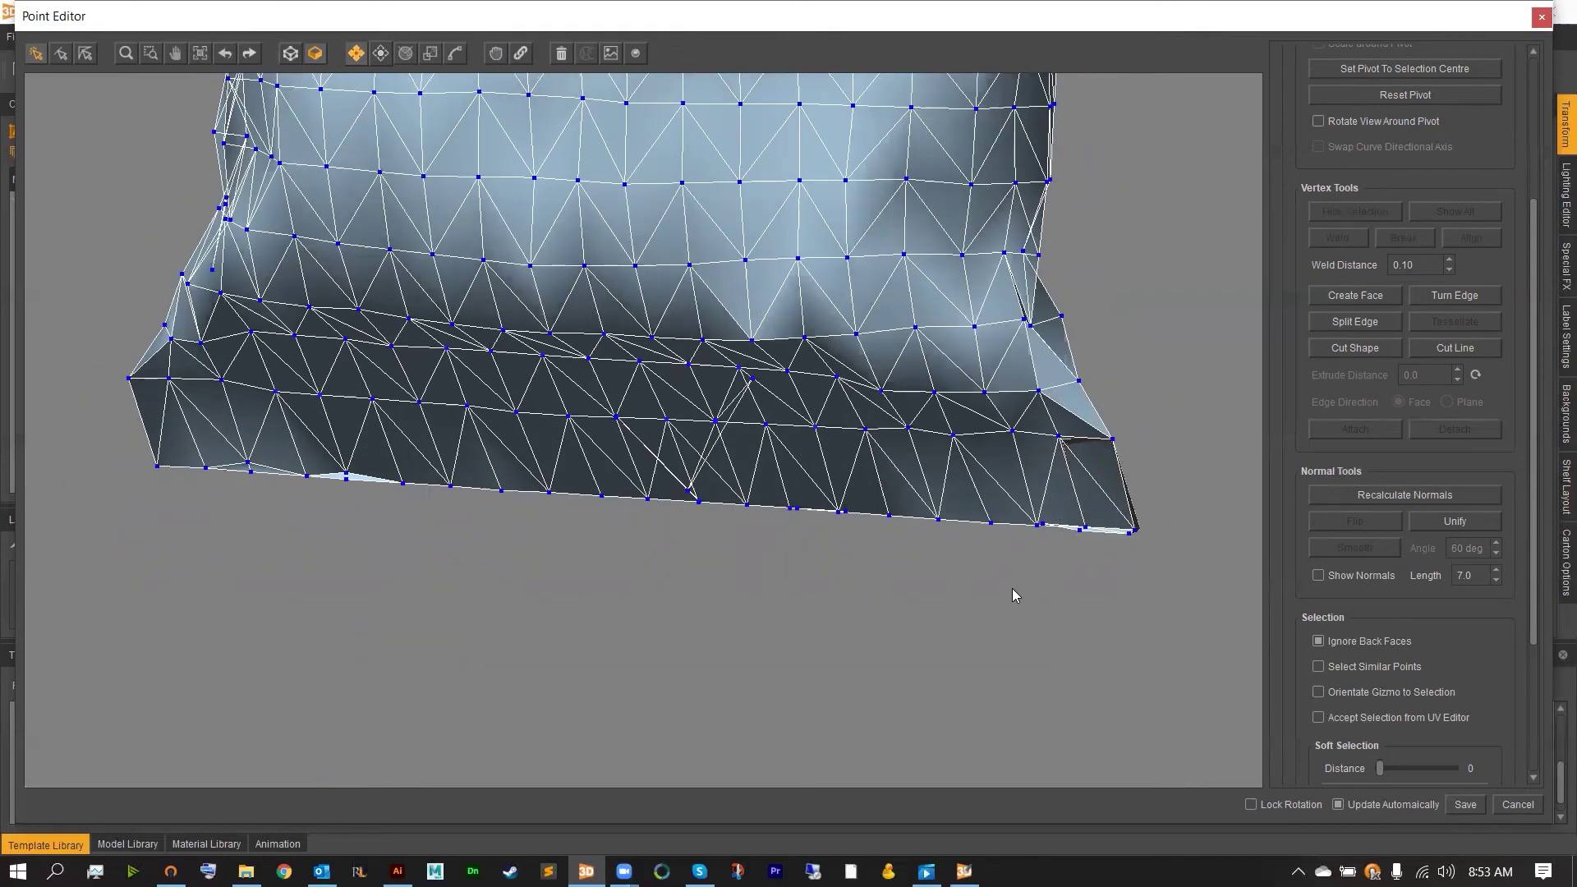
# Step: Adjust the seal's right-end point, then fit the whole bag back into view
pyautogui.moveTo(1012, 588); pyautogui.dragTo(1028, 579, button='right')
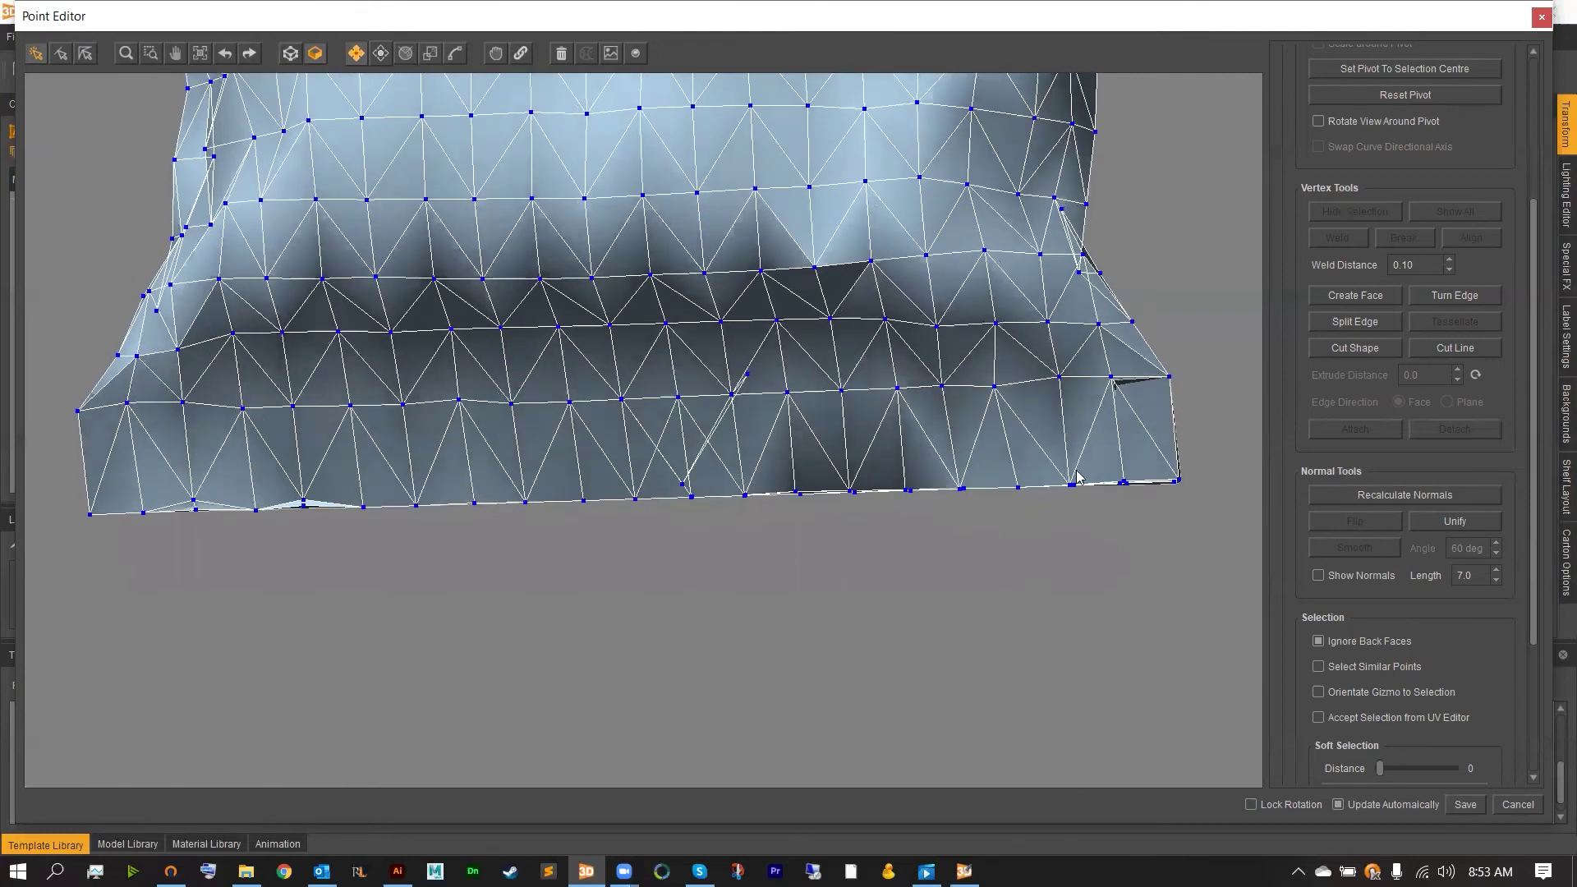
pyautogui.click(1108, 373)
pyautogui.moveTo(1108, 374); pyautogui.dragTo(1086, 378, button='right')
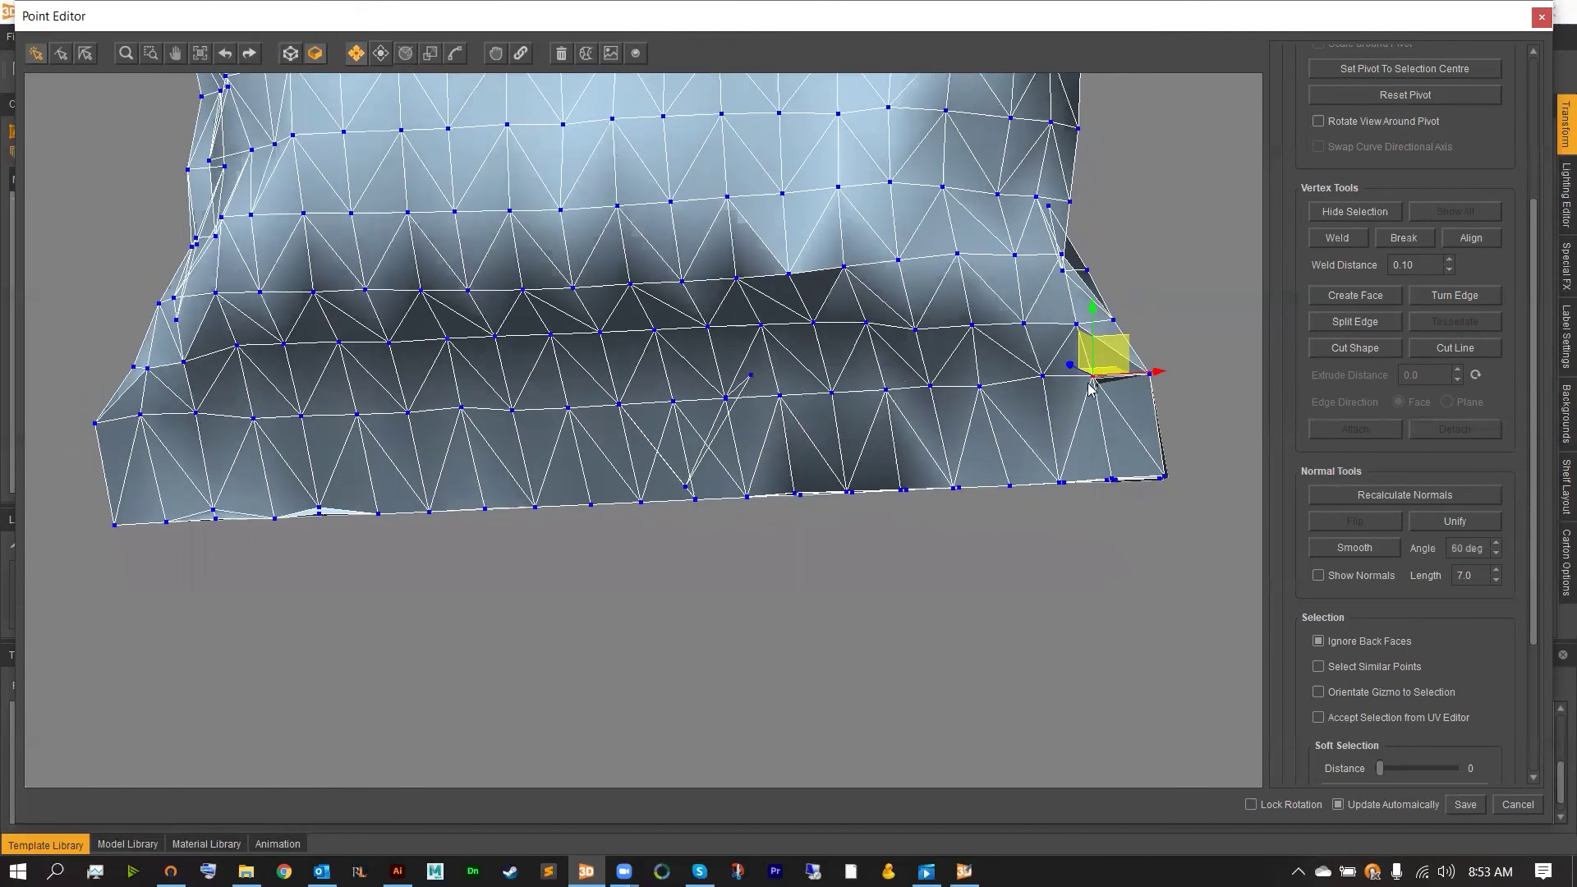
pyautogui.click(1016, 716)
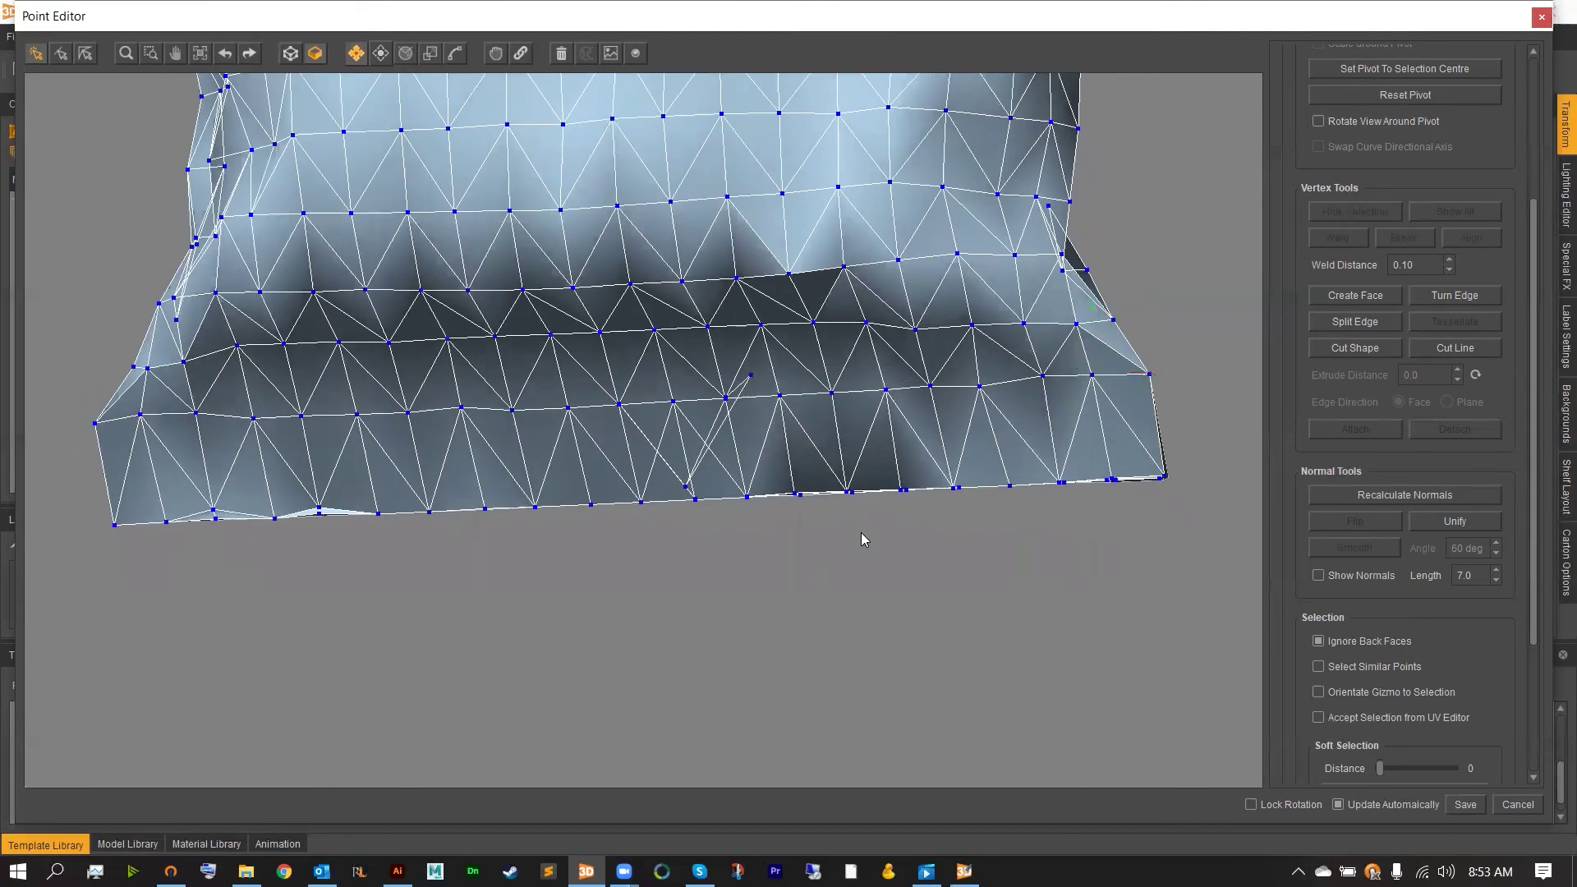
pyautogui.moveTo(861, 540); pyautogui.dragTo(845, 525, button='right')
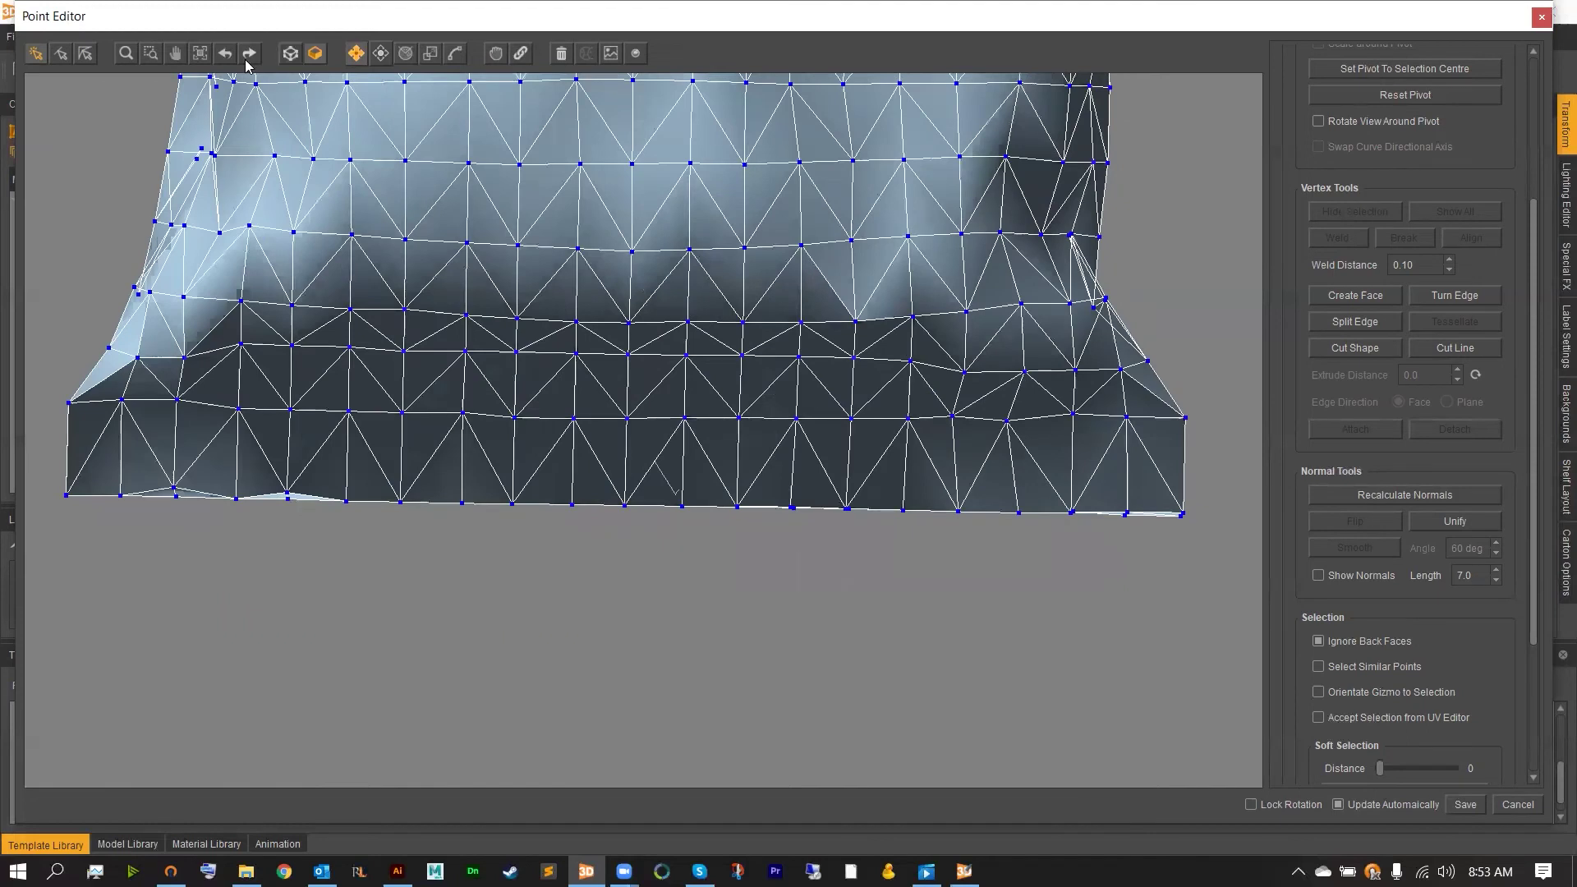
pyautogui.click(203, 53)
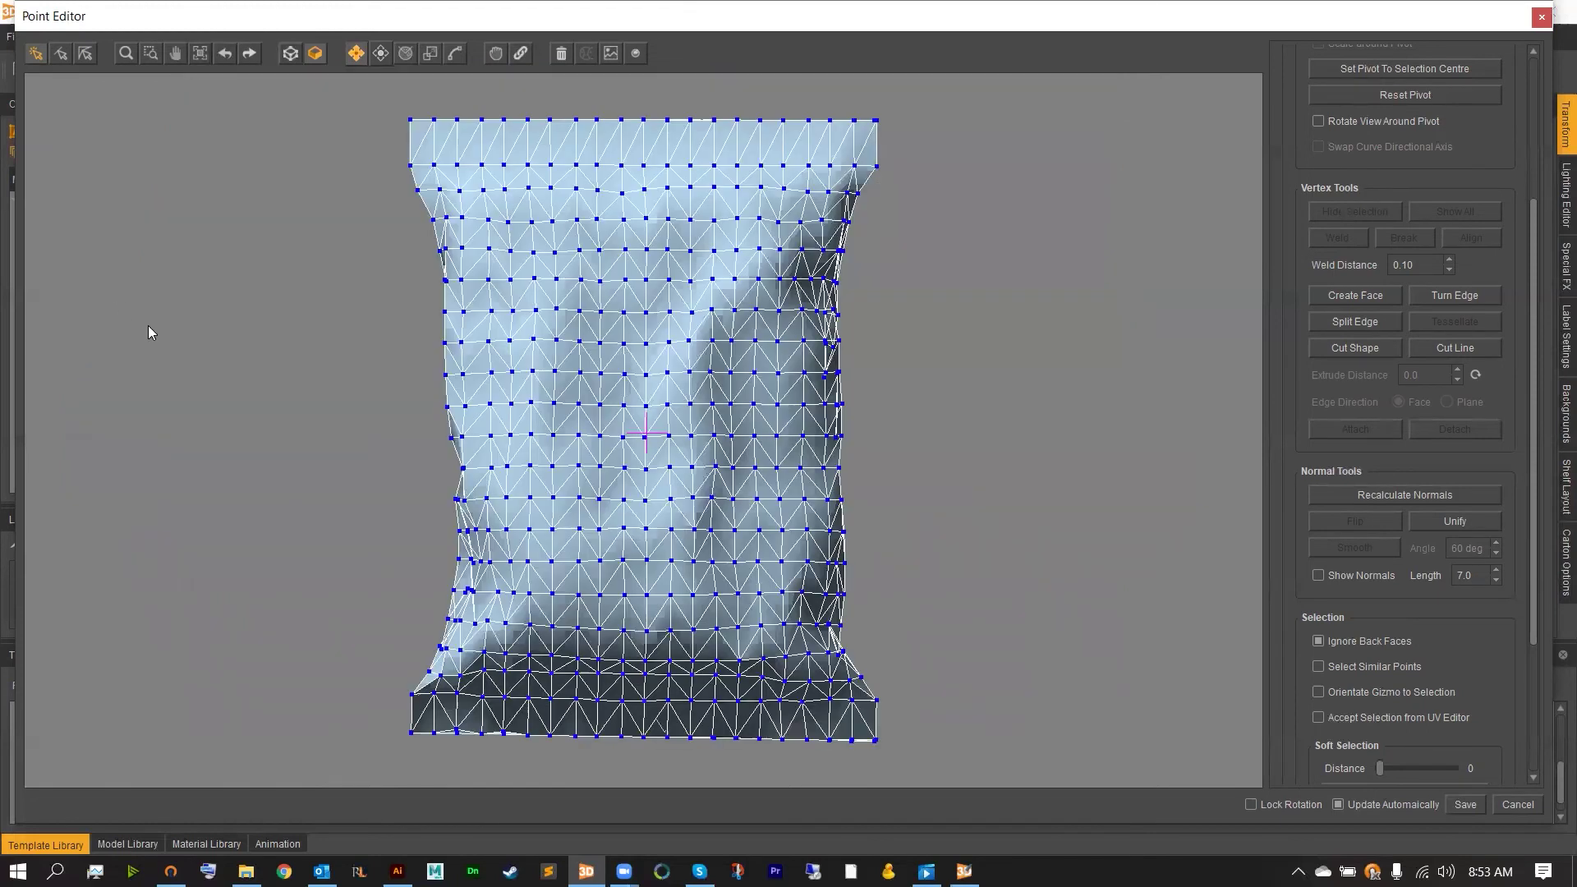
# Step: Save the Point Editor edits and return to the main scene
pyautogui.click(1467, 810)
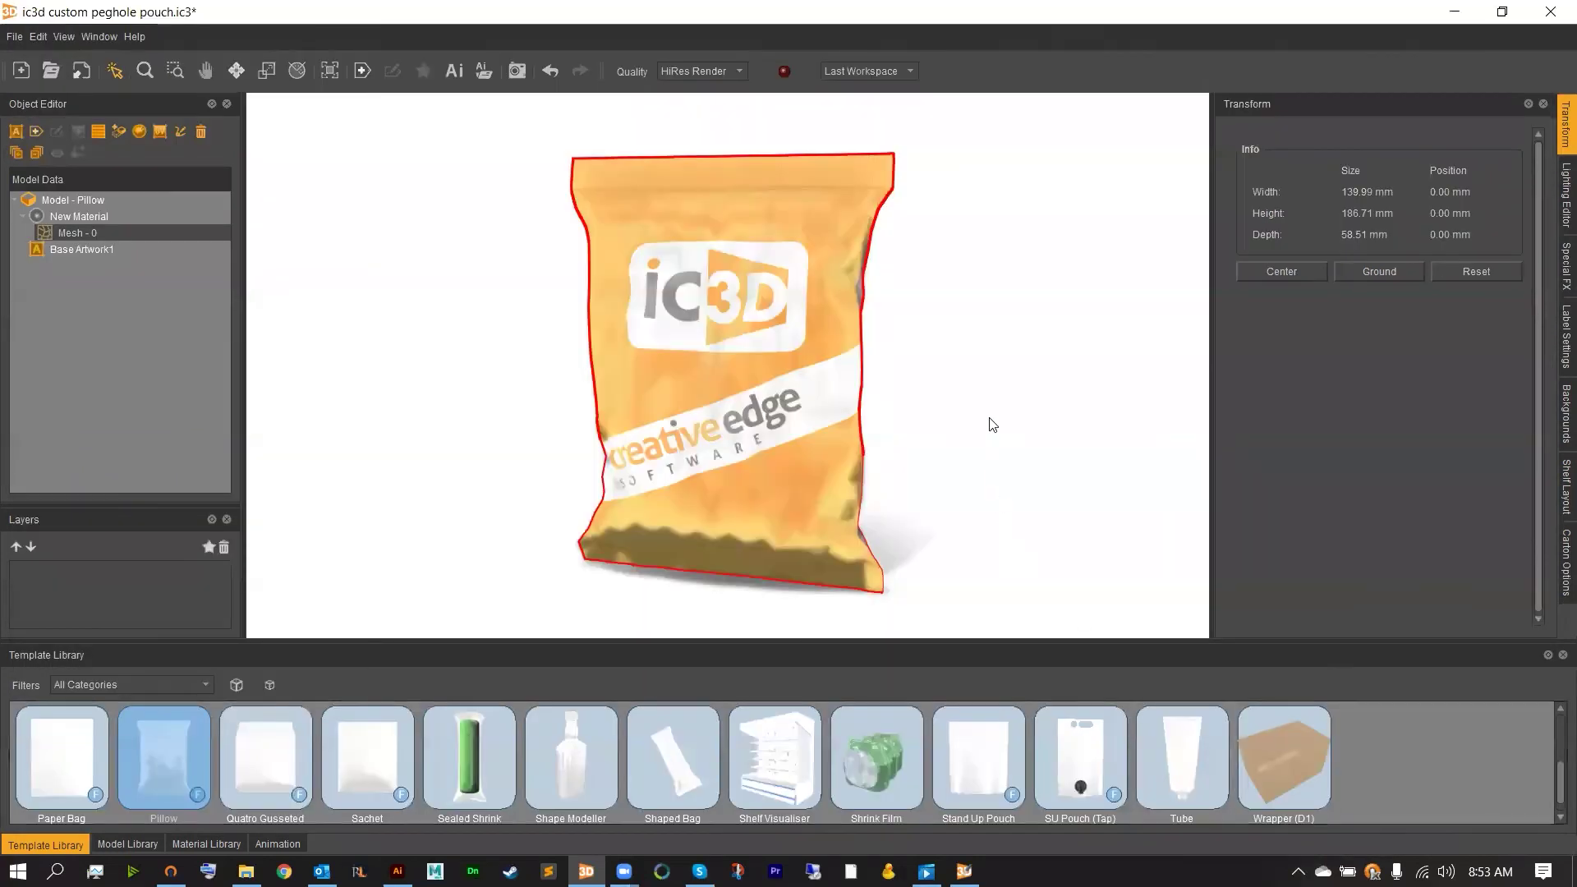
pyautogui.click(64, 36)
# Step: Swap to the NVidia GPU raytraced preview and start rendering the pouch
pyautogui.click(82, 170)
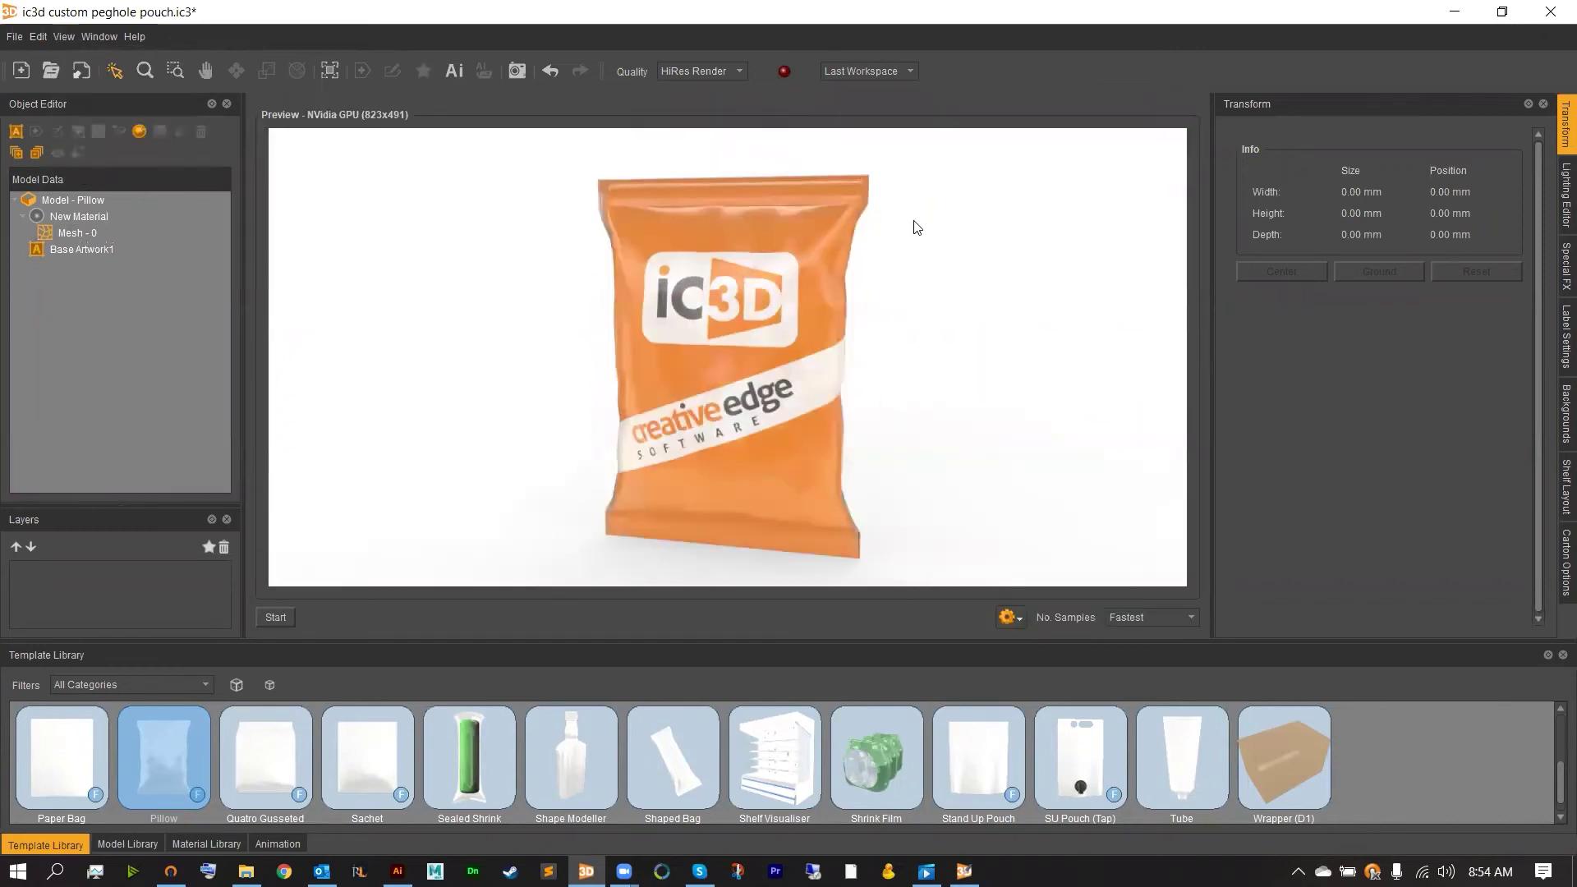
pyautogui.click(274, 621)
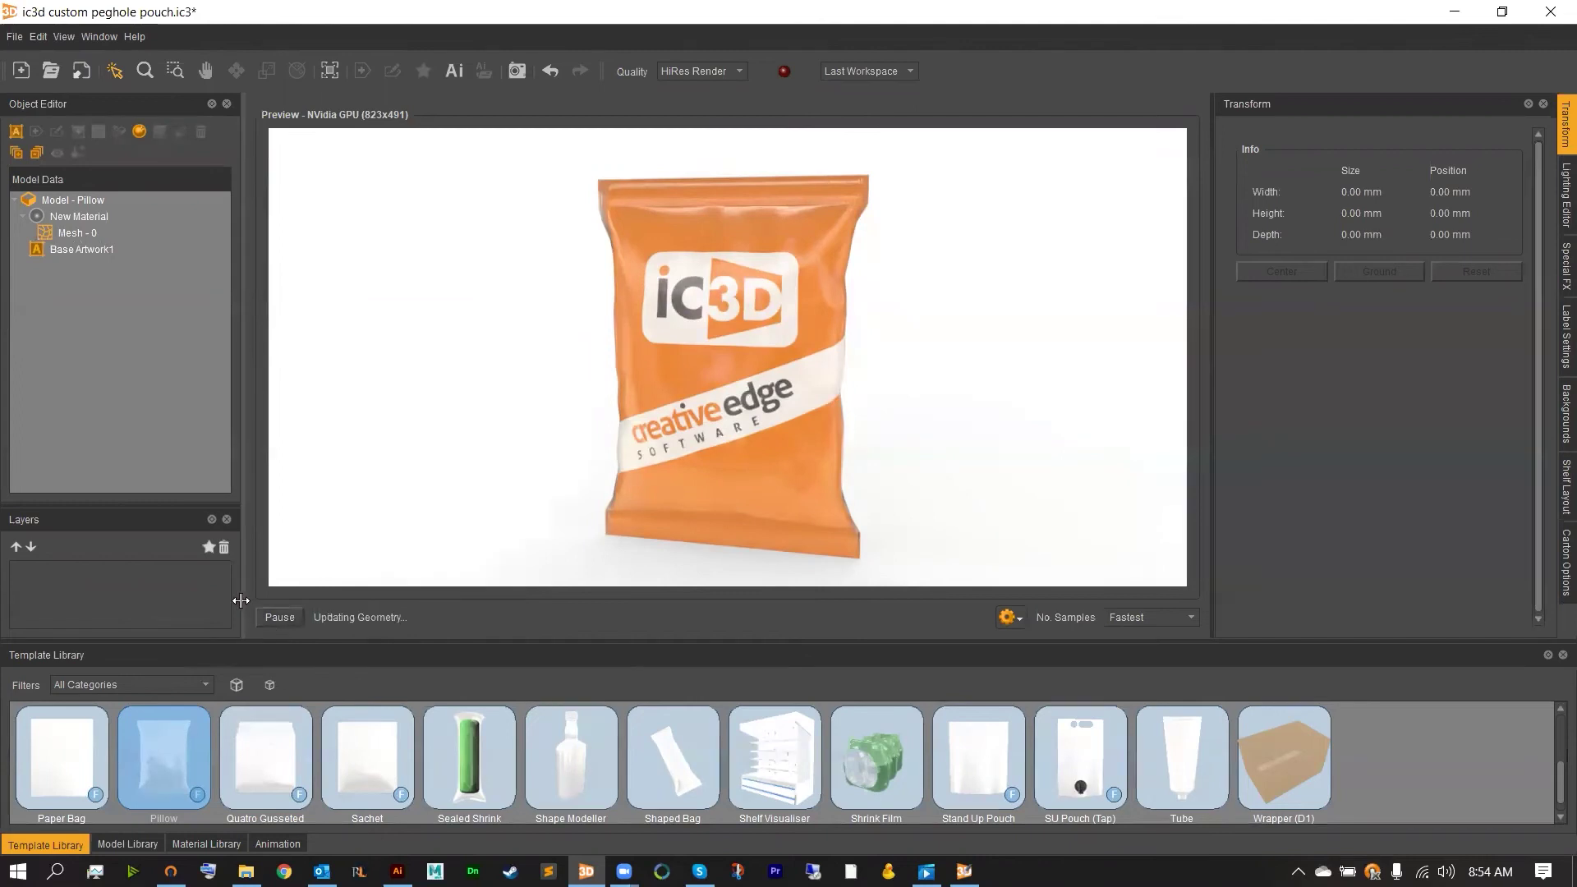